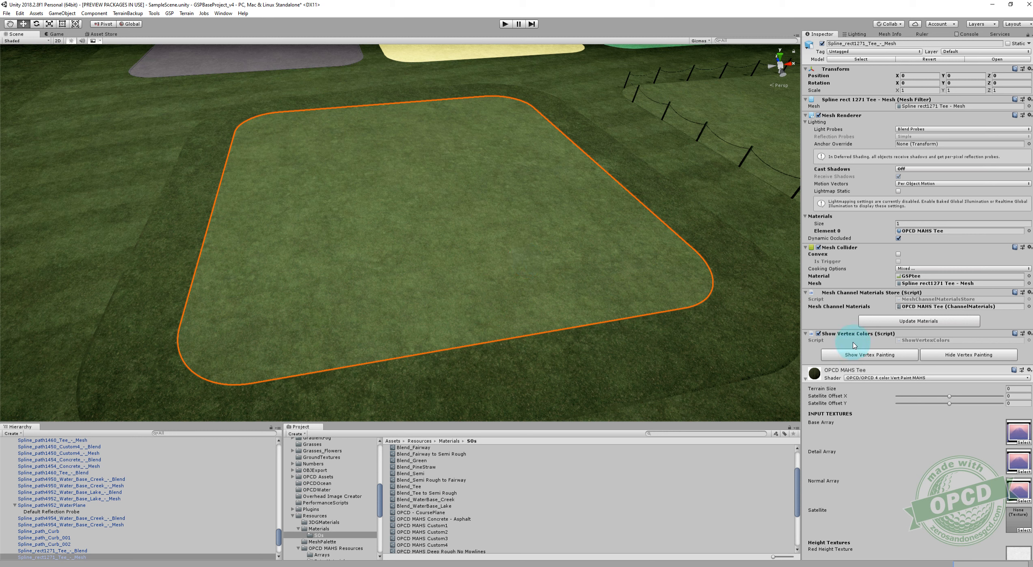
Preview the vertex painting on the selected tee mesh and hide it again.
click(862, 355)
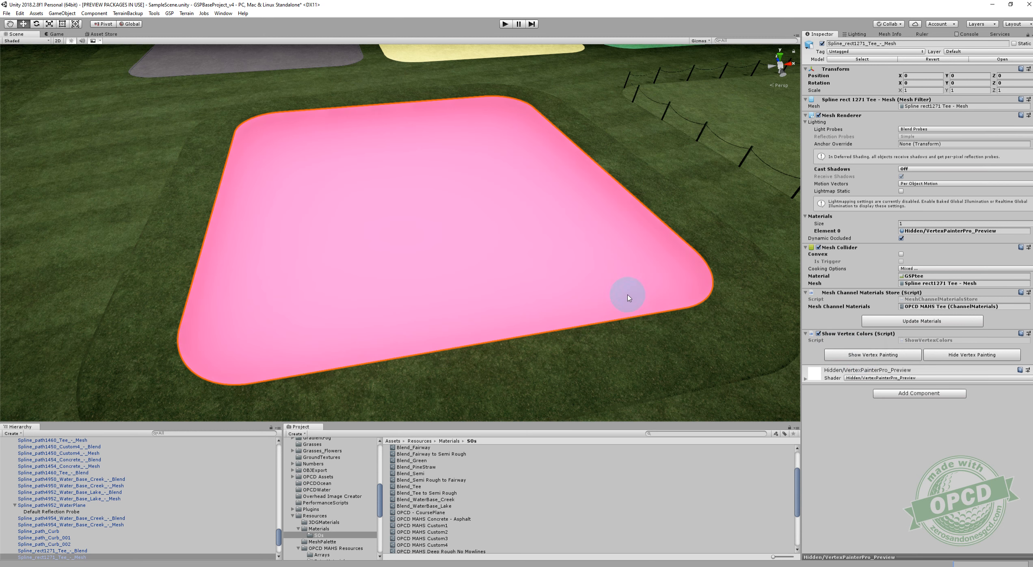
click(959, 355)
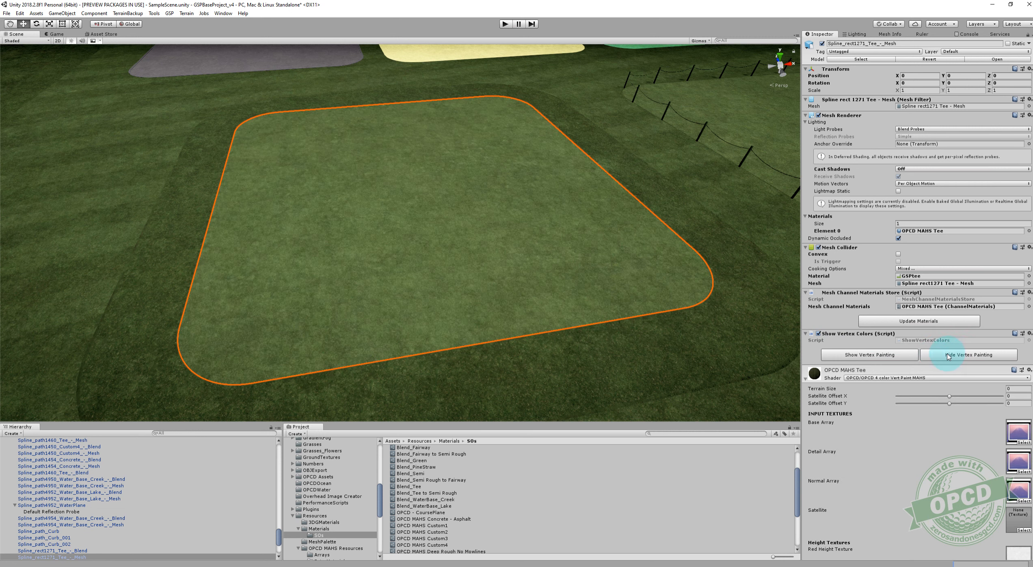
Locate the OPCD MAHS Tee material assigned to the tee mesh and select it among the project's materials.
scroll(901, 341, down, 15)
scroll(902, 344, down, 5)
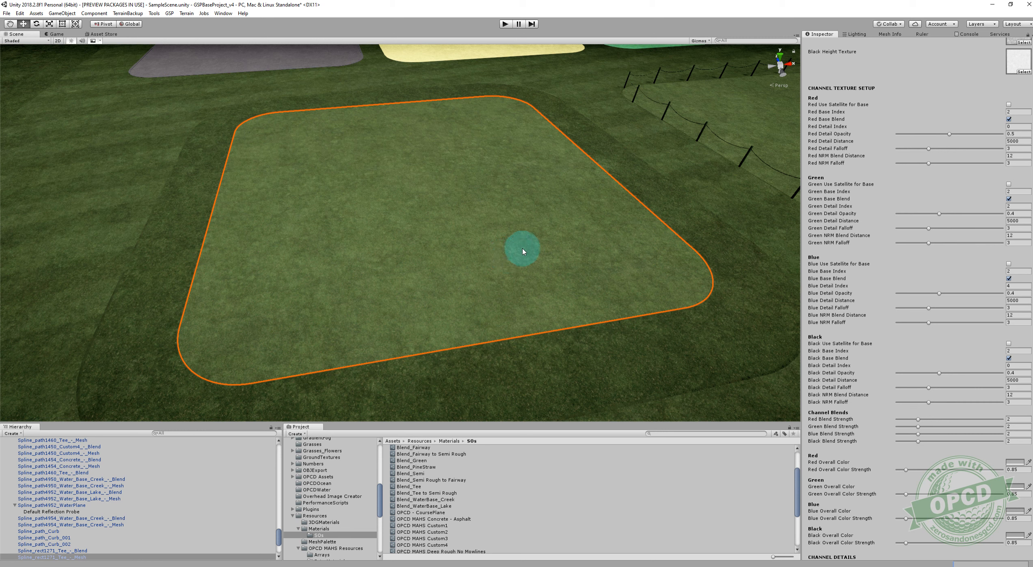
scroll(894, 239, up, 15)
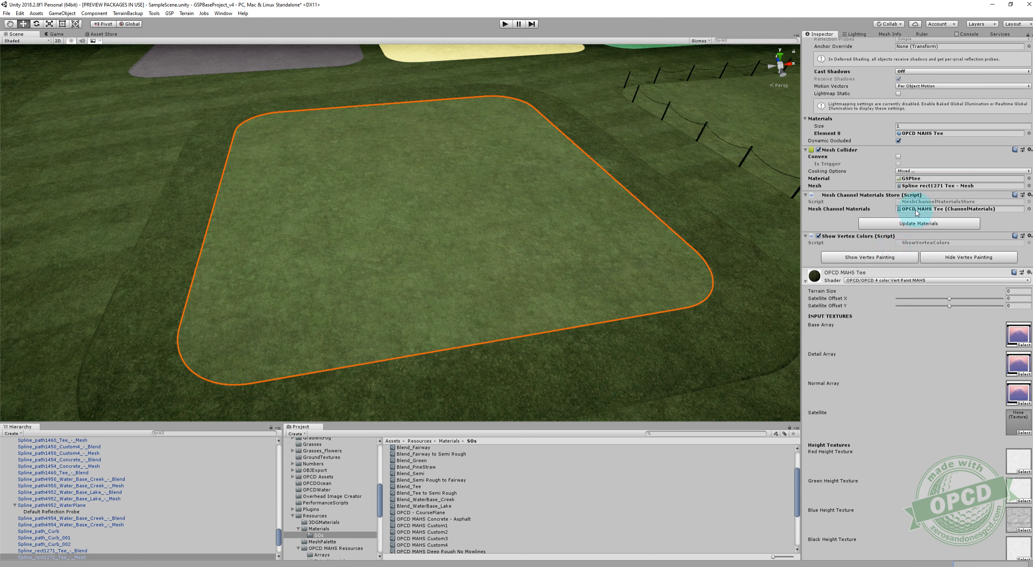
click(921, 133)
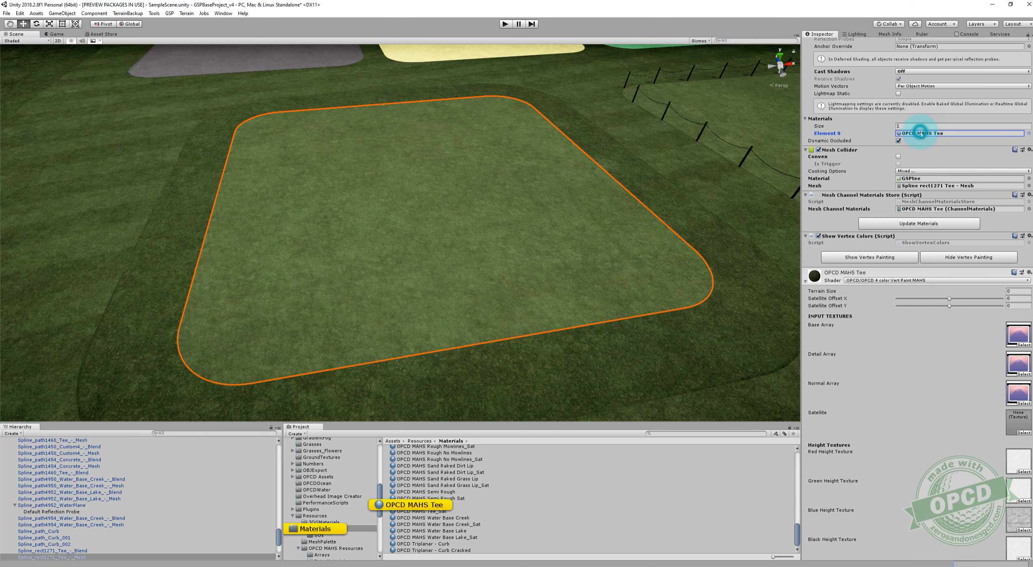
click(435, 504)
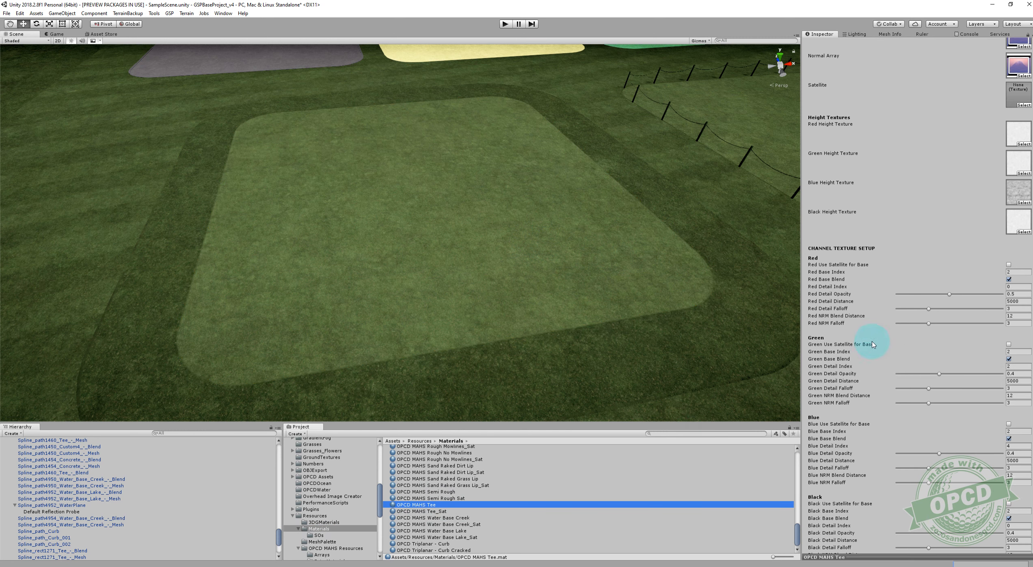
Save the tee material's Red Overall Color, ADADAD, as a new color swatch.
scroll(887, 300, up, 4)
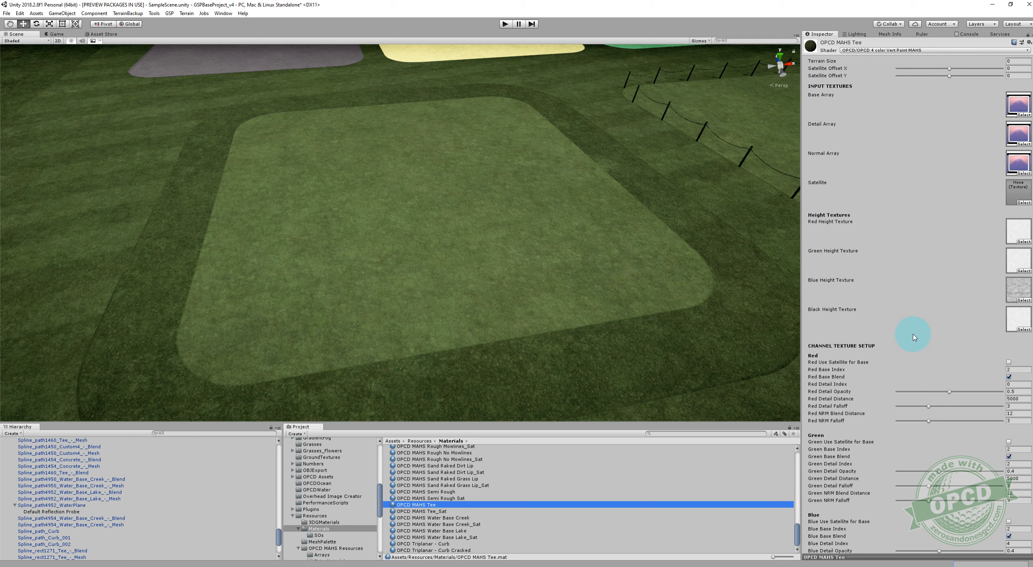
scroll(909, 330, down, 16)
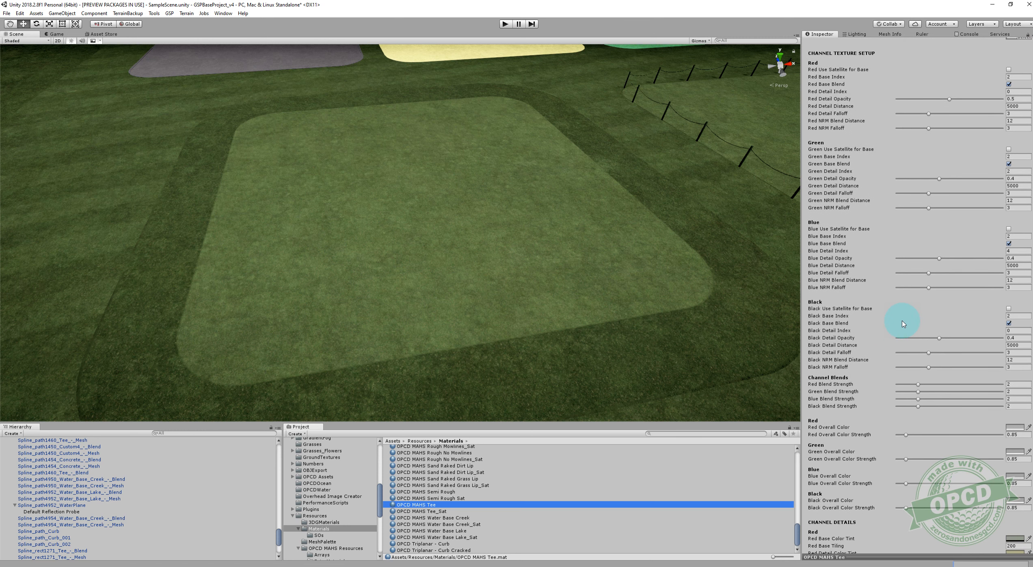
scroll(852, 321, up, 6)
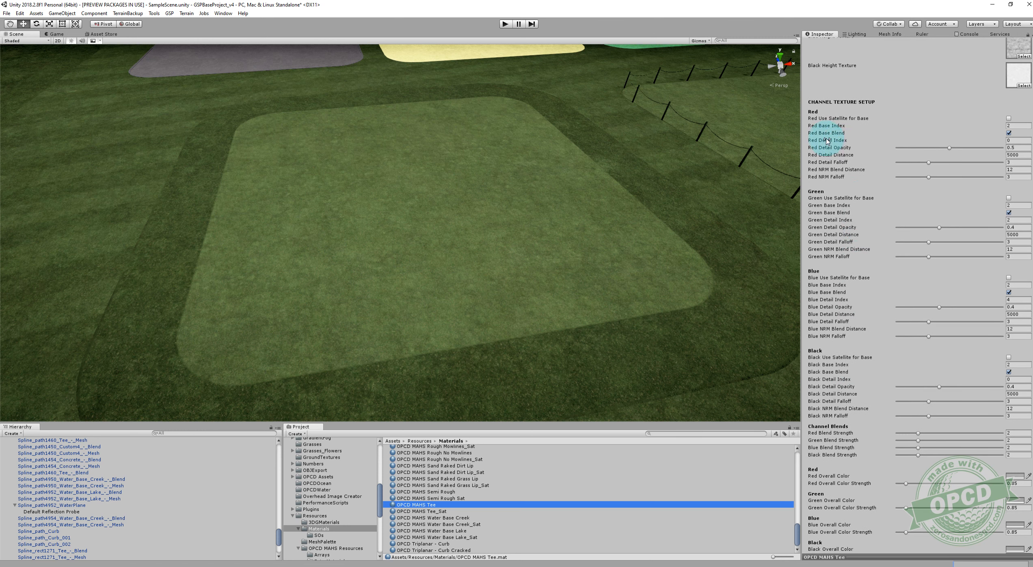
scroll(857, 280, down, 5)
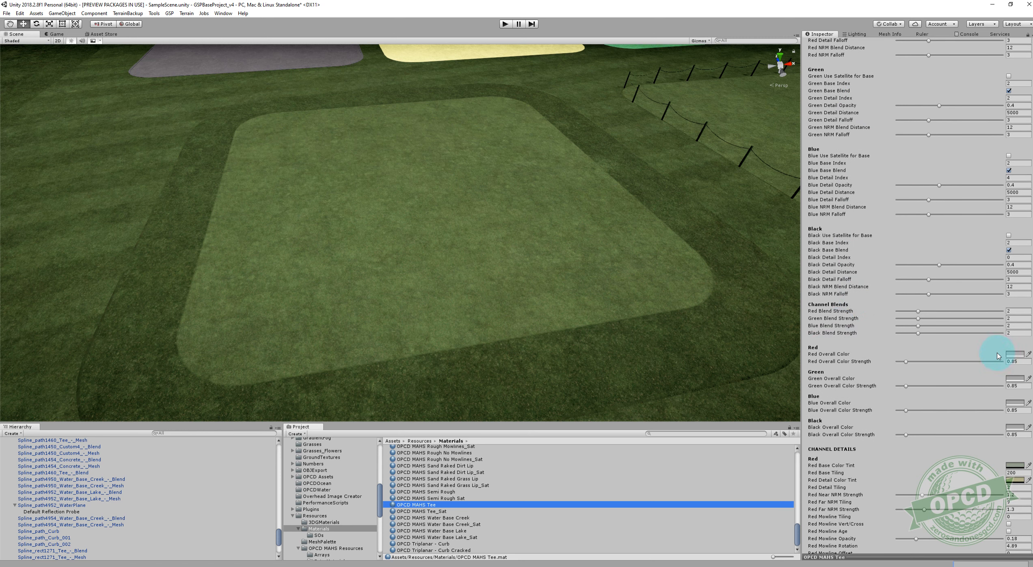
scroll(976, 371, down, 2)
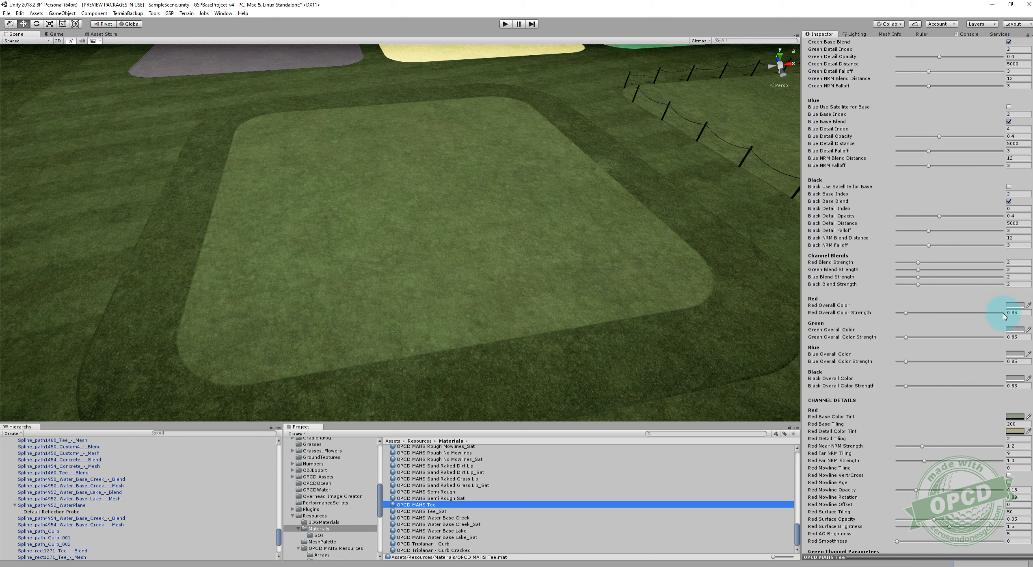
click(1013, 306)
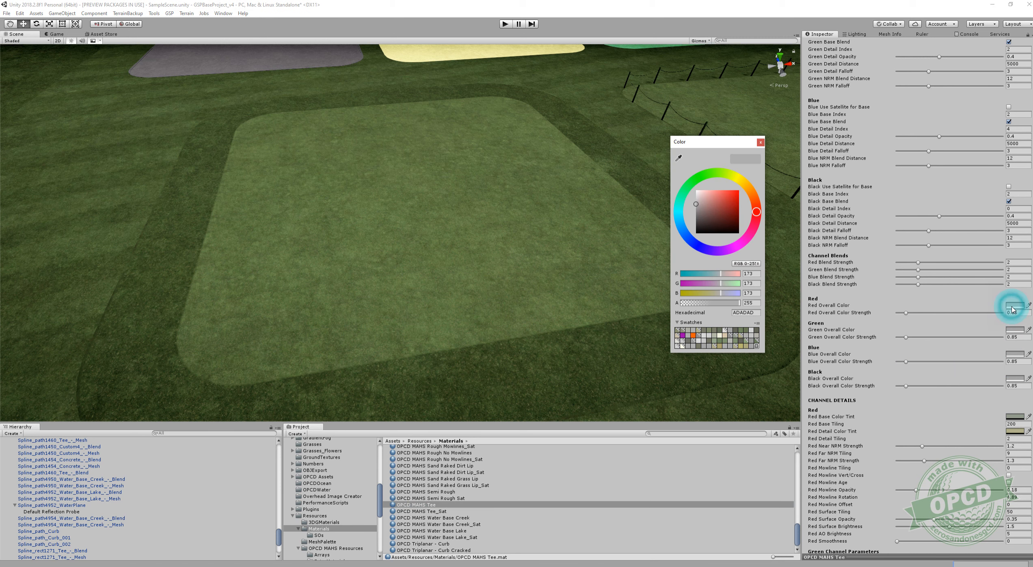
click(754, 274)
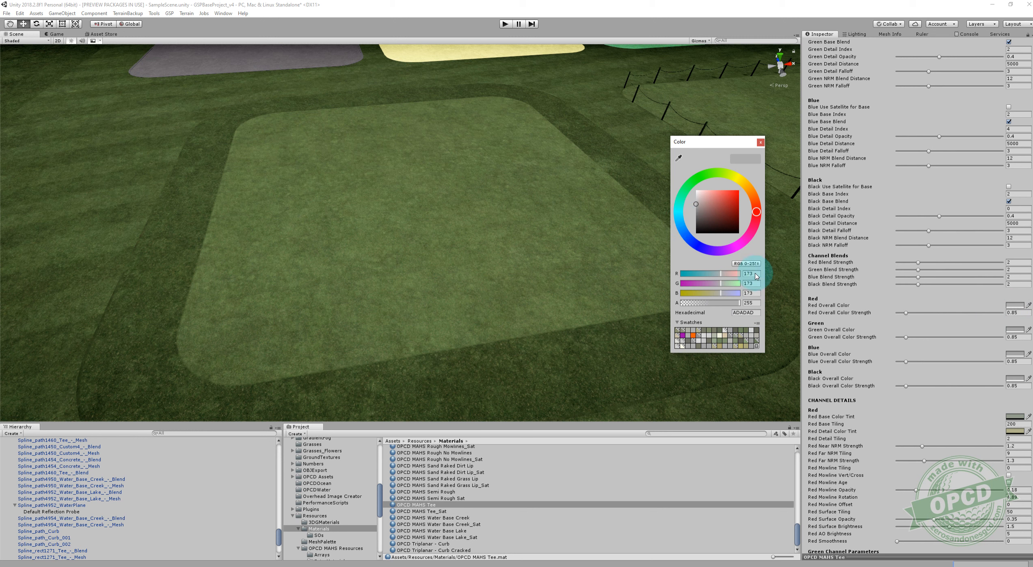
click(755, 347)
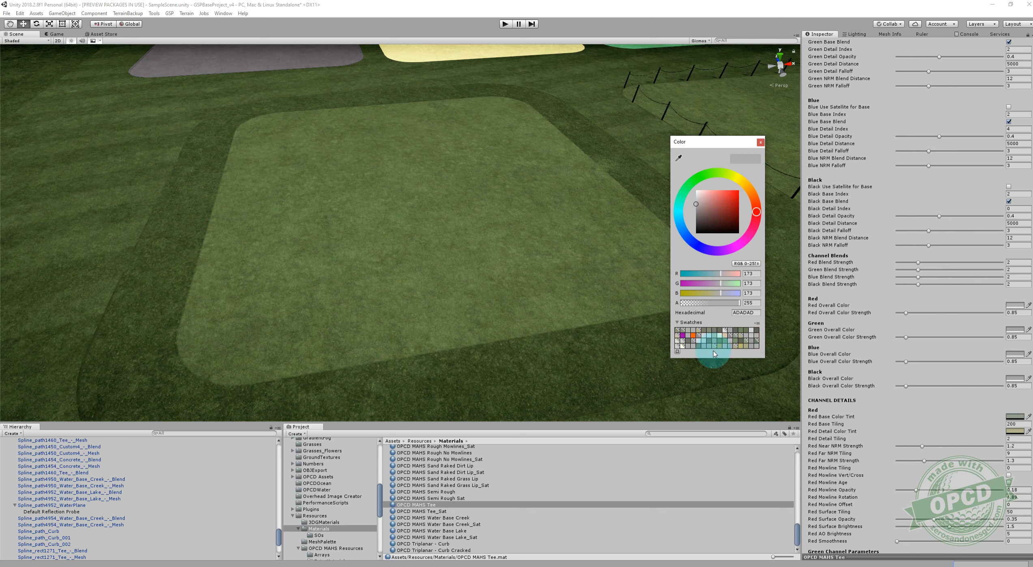
Change the Red Overall Color to pure red FF0000, try a different strength, and set the Red Overall Color Strength back to 0.85.
drag(700, 216, 740, 184)
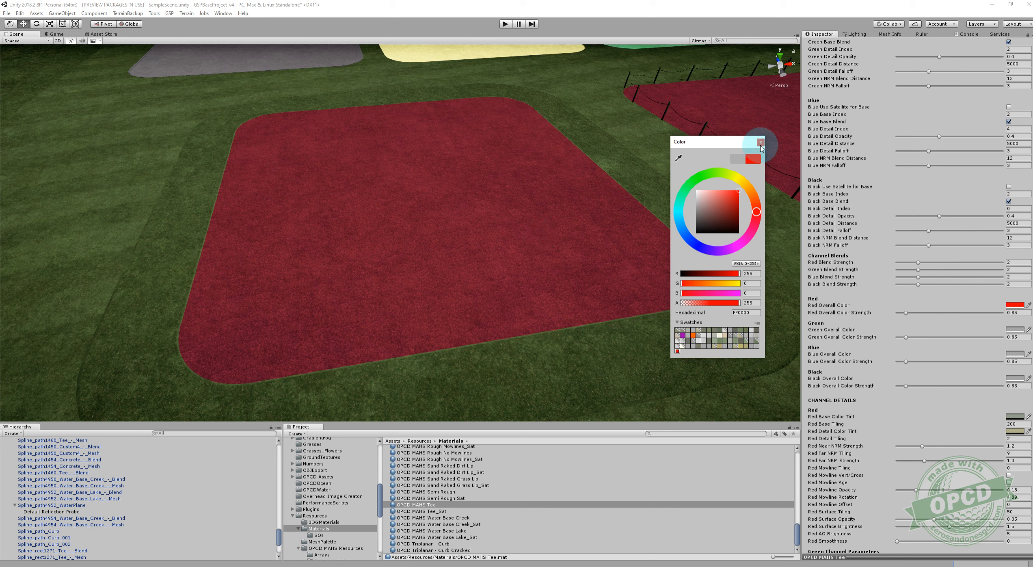
click(760, 142)
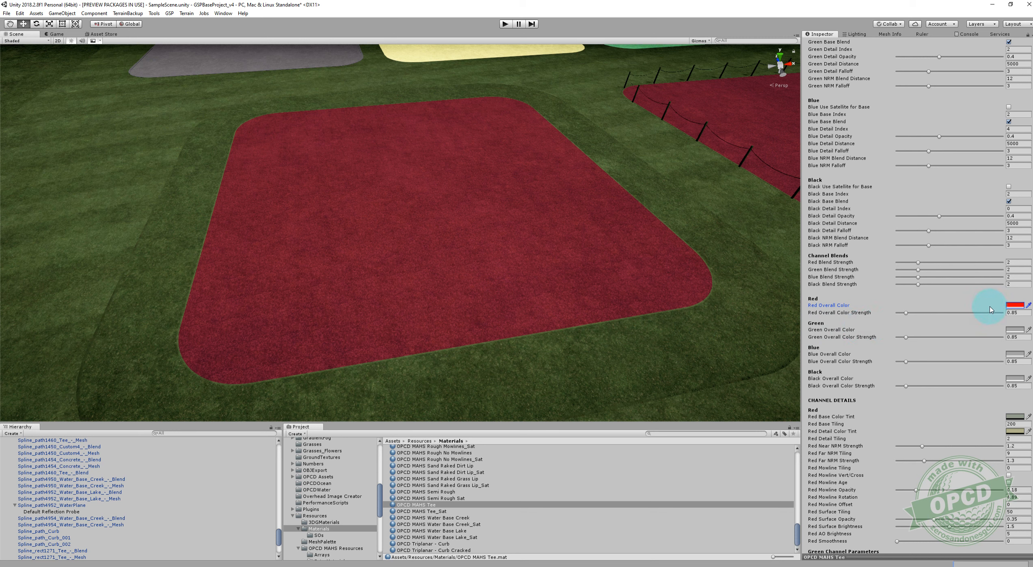
mouse_move(905, 312)
mouse_down()
mouse_move(993, 318)
mouse_move(858, 317)
mouse_move(960, 317)
mouse_move(874, 316)
mouse_move(904, 317)
mouse_up()
click(1016, 312)
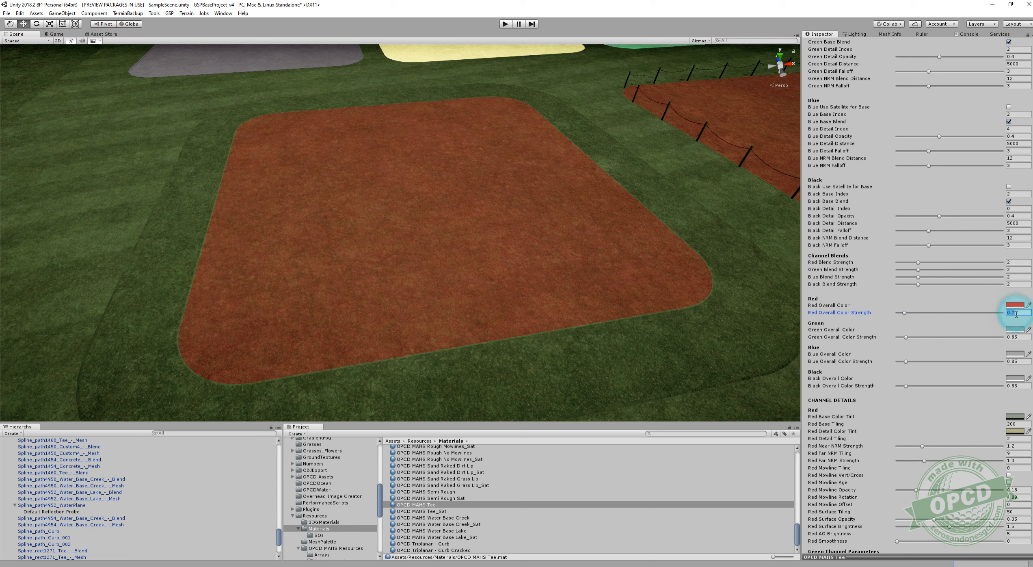
text(.85)
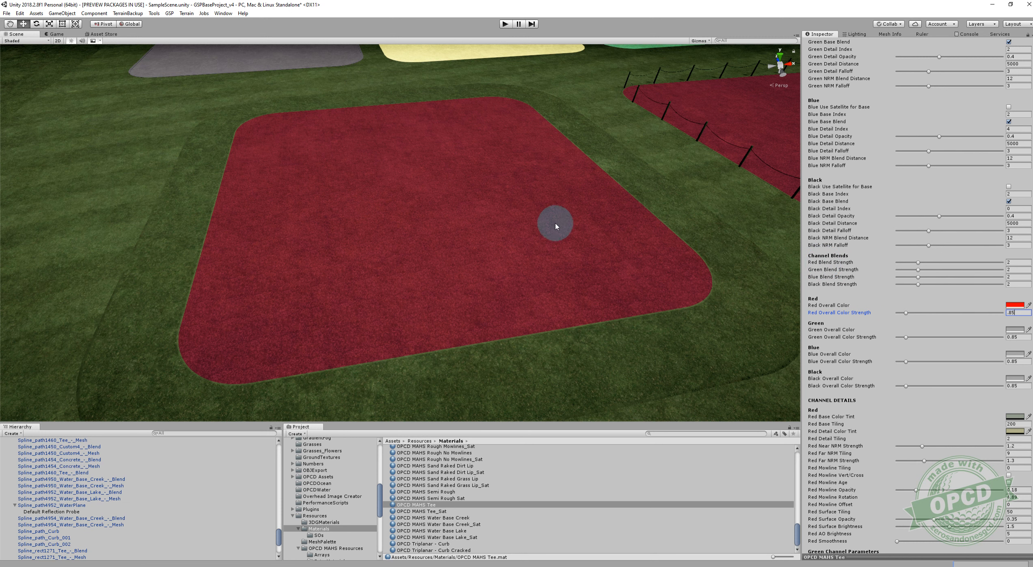
Restore the Red Overall Color from the saved gray swatch and close the color picker.
scroll(544, 221, down, 5)
scroll(539, 220, down, 10)
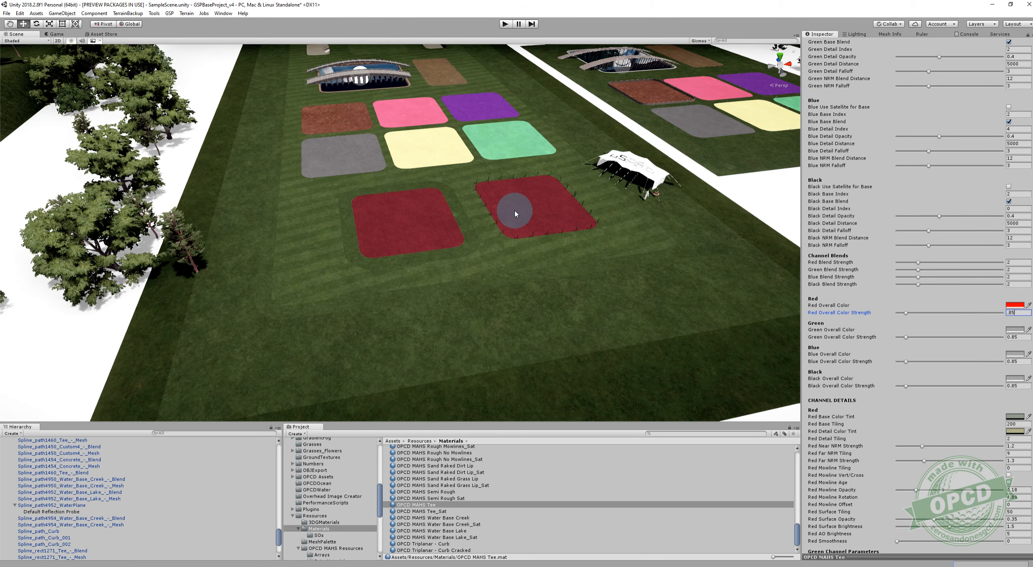
scroll(515, 214, up, 12)
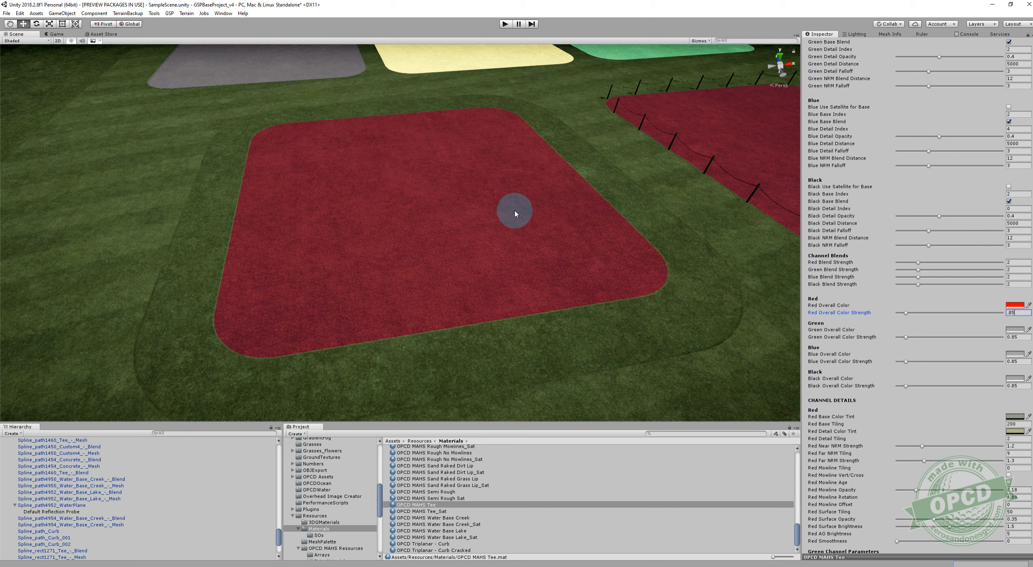
scroll(883, 355, down, 3)
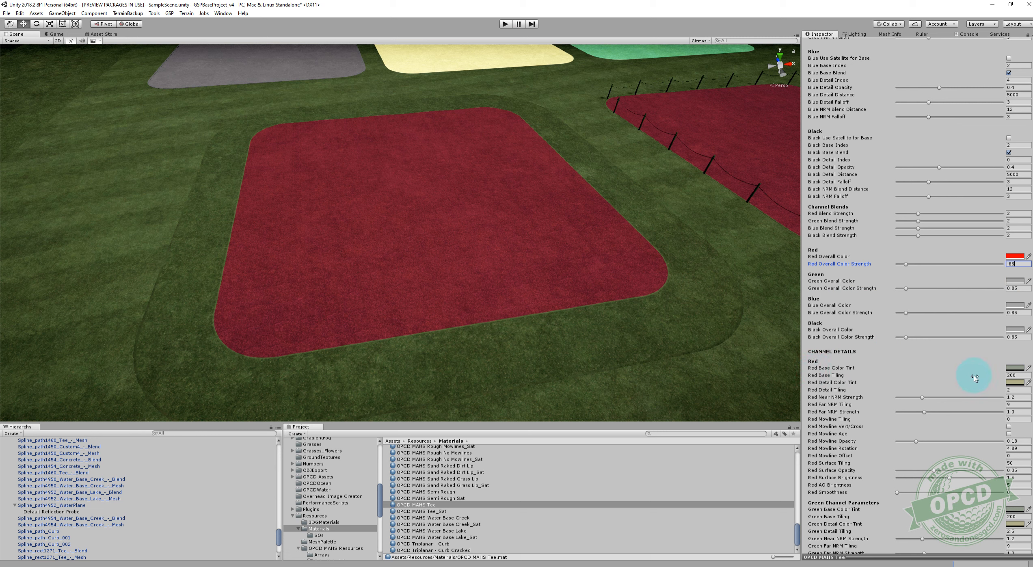
click(1013, 256)
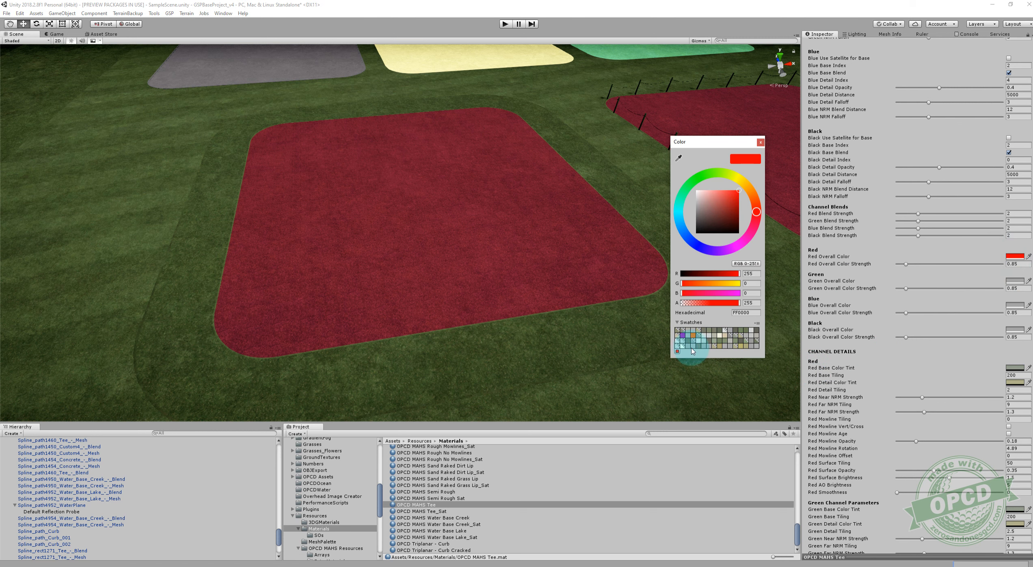
click(756, 341)
click(761, 141)
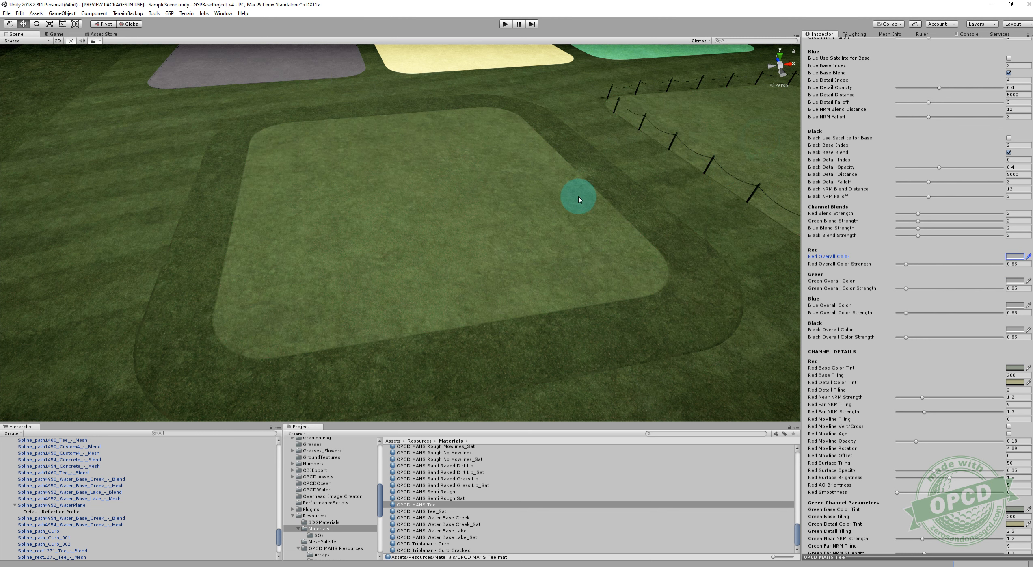
Examine the tee surface's grass texture and detail pattern from several distances and angles.
scroll(577, 197, up, 3)
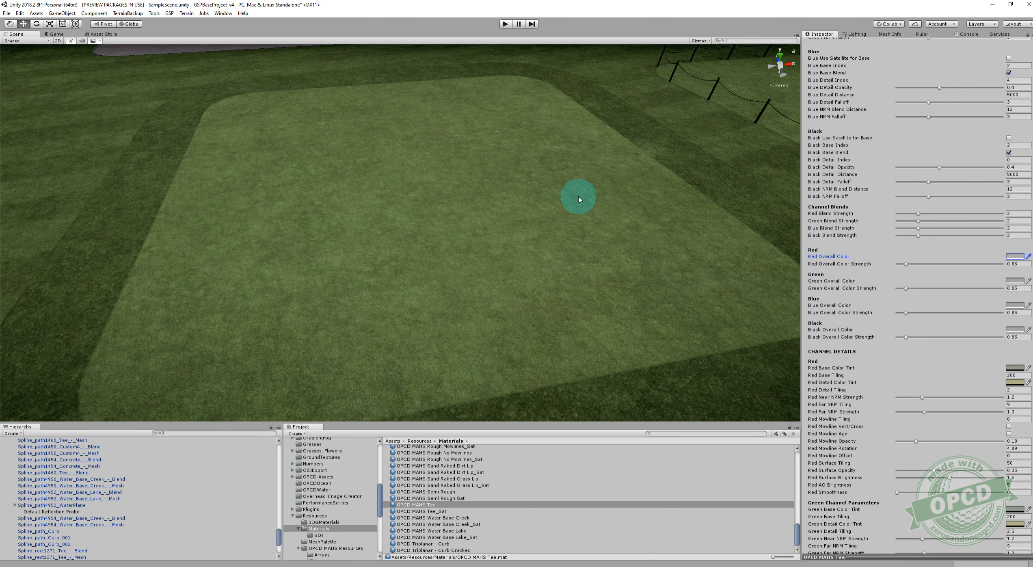
mouse_move(576, 201)
right_down()
mouse_move(585, 246)
mouse_move(584, 219)
right_up()
key(w)
key(s)
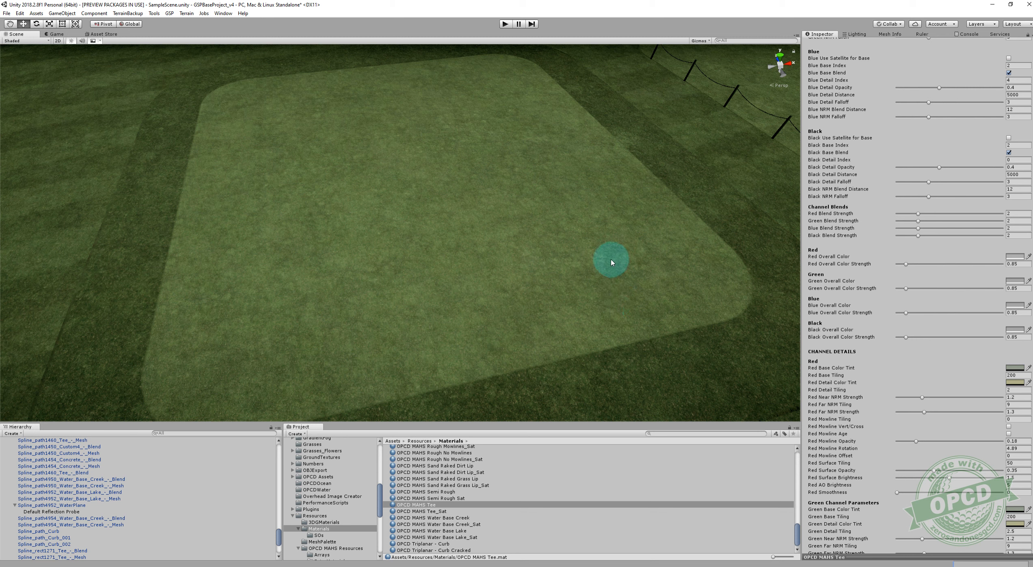
alt+drag(574, 244, 544, 322)
right_drag(544, 322, 543, 324)
mouse_move(477, 221)
right_down()
mouse_move(507, 161)
mouse_move(485, 161)
mouse_move(502, 169)
mouse_move(512, 157)
mouse_move(547, 156)
mouse_move(489, 299)
mouse_move(496, 275)
right_up()
key(s)
key(w)
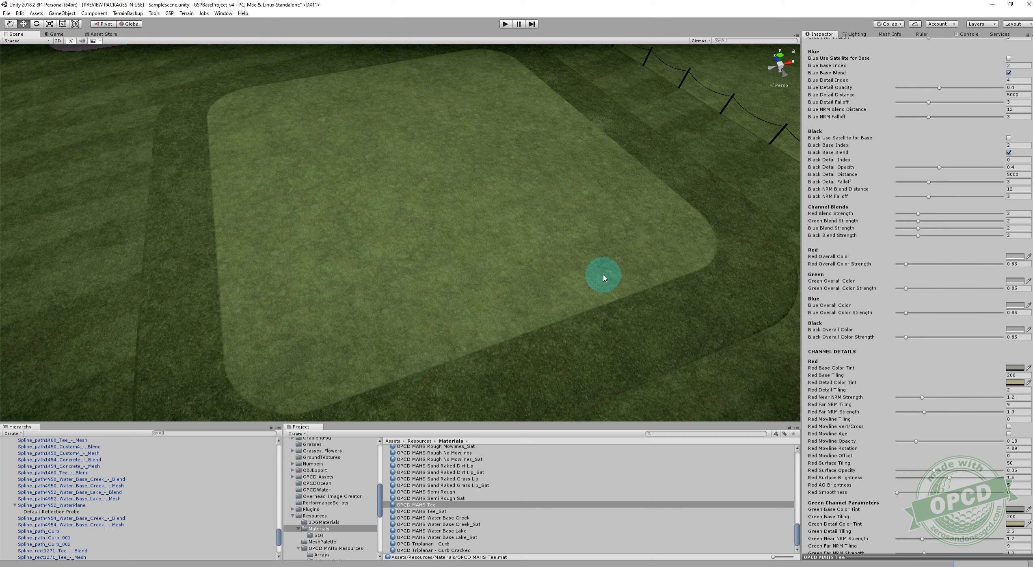
Try a Red Detail Opacity of 0 on the tee material and set it to 0.4.
scroll(910, 320, up, 10)
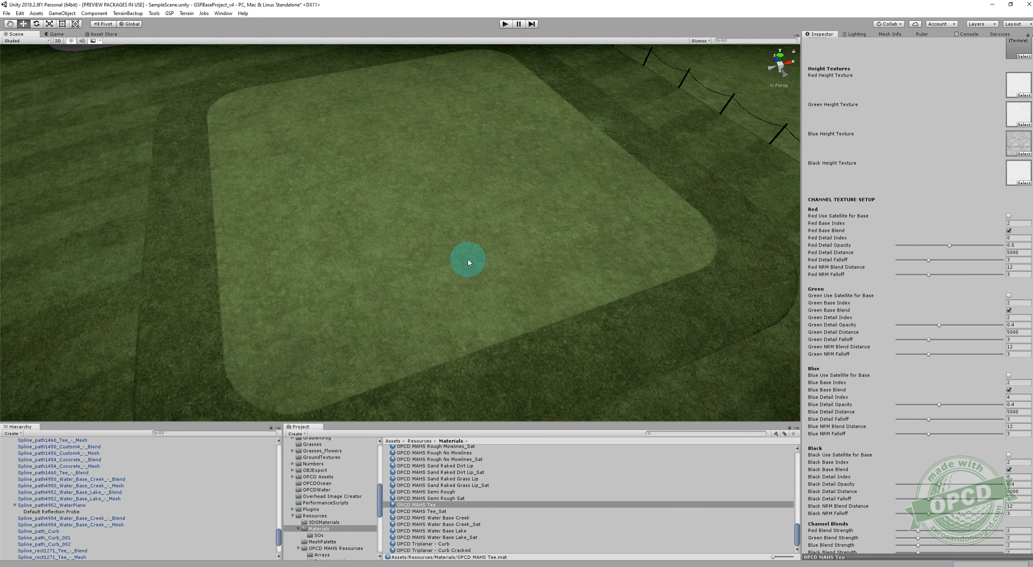
scroll(468, 261, up, 5)
drag(950, 245, 873, 247)
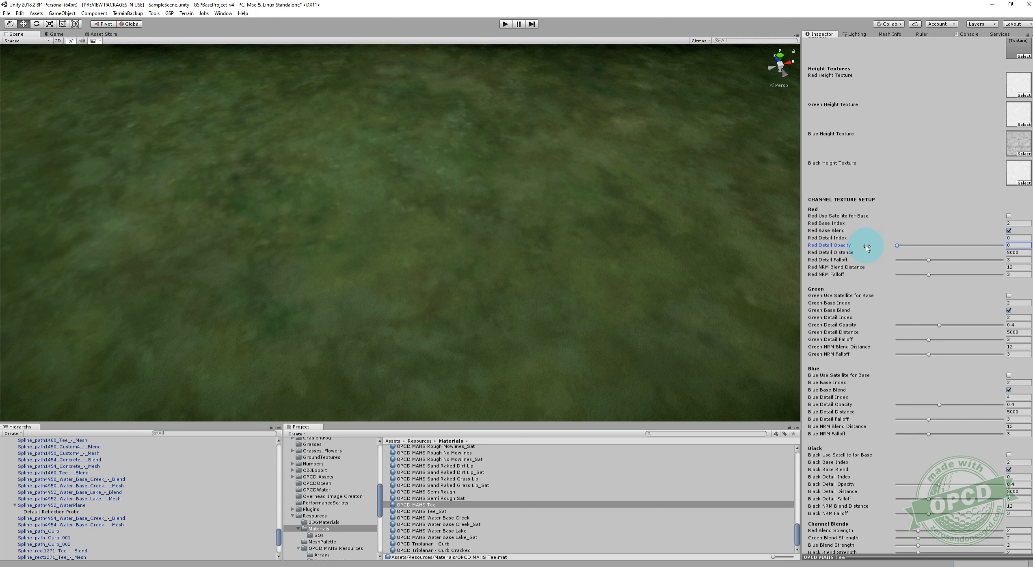
click(1020, 242)
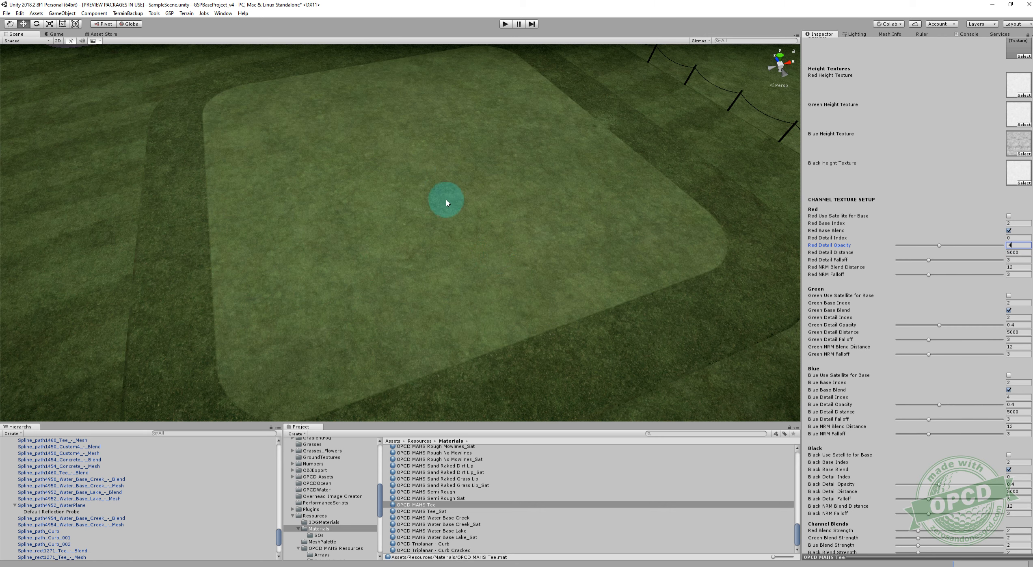
Set the tee material's Red Detail Distance to 12 and compare the detail texture up close and farther away.
scroll(467, 198, down, 4)
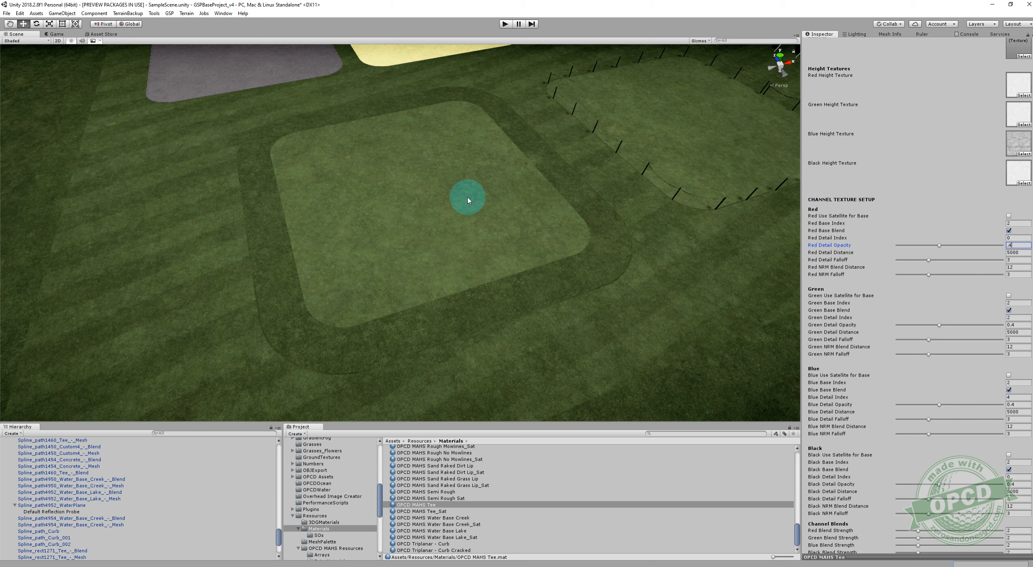
click(1023, 252)
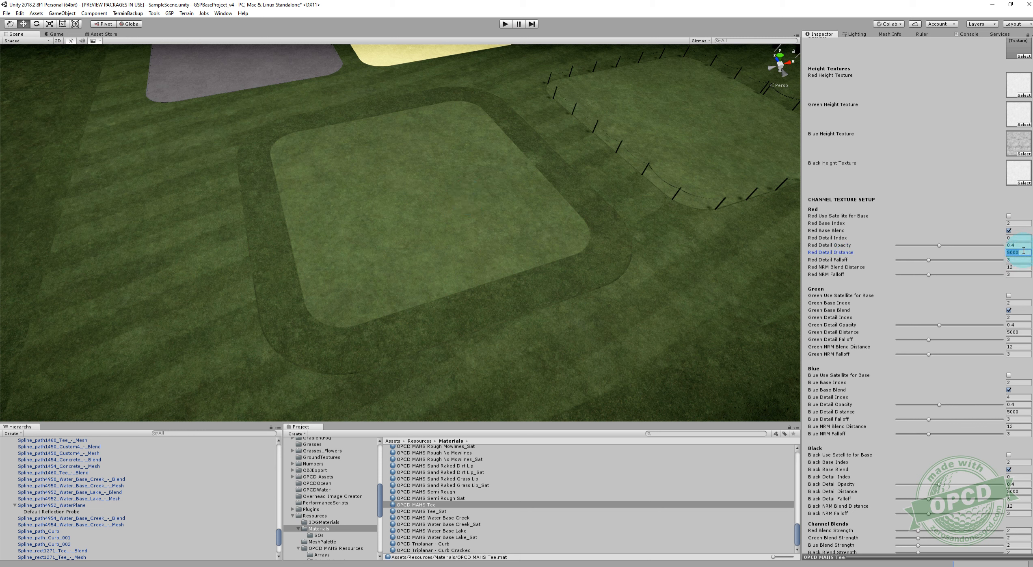
text(12)
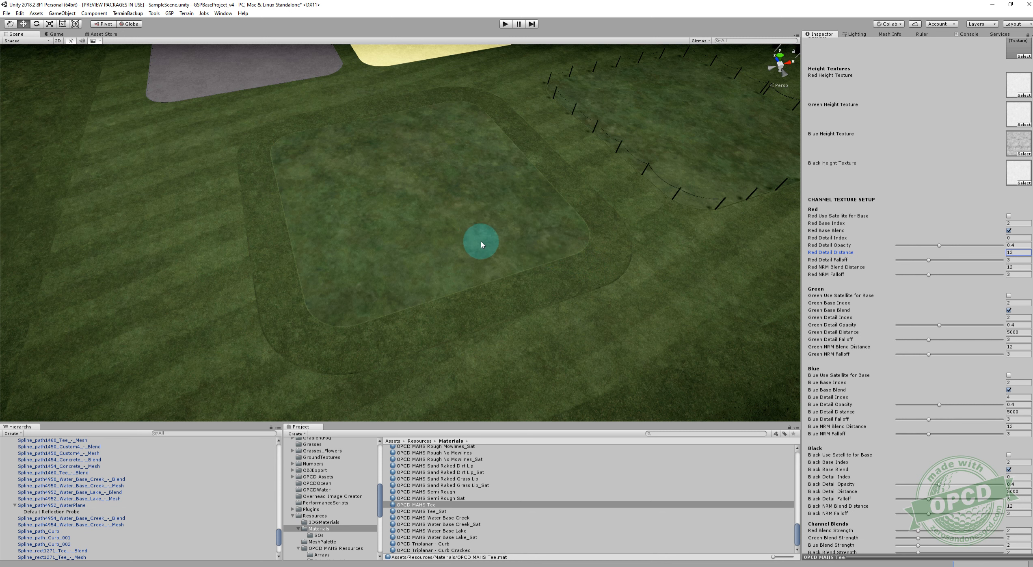
scroll(481, 243, up, 4)
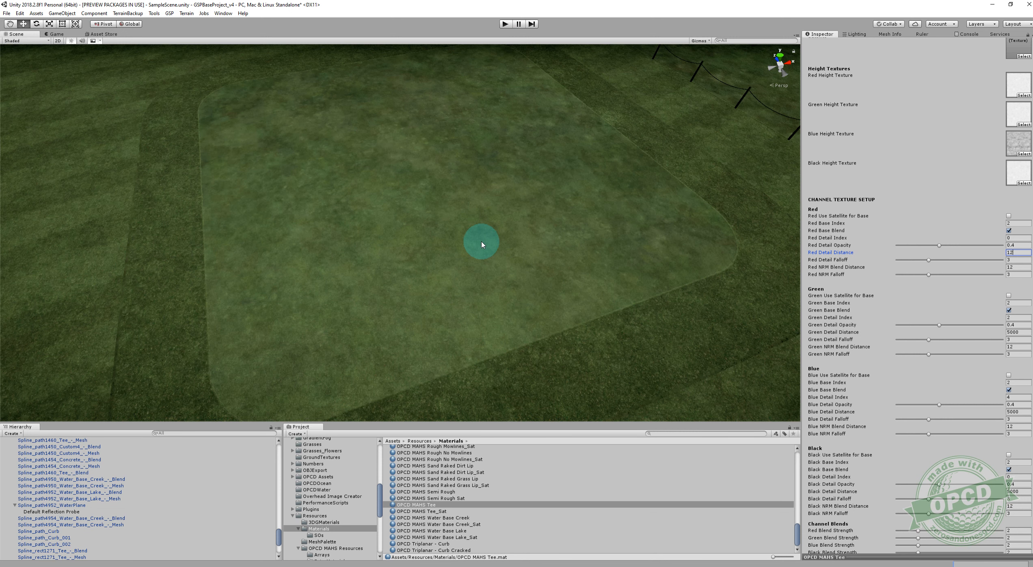
scroll(481, 244, up, 4)
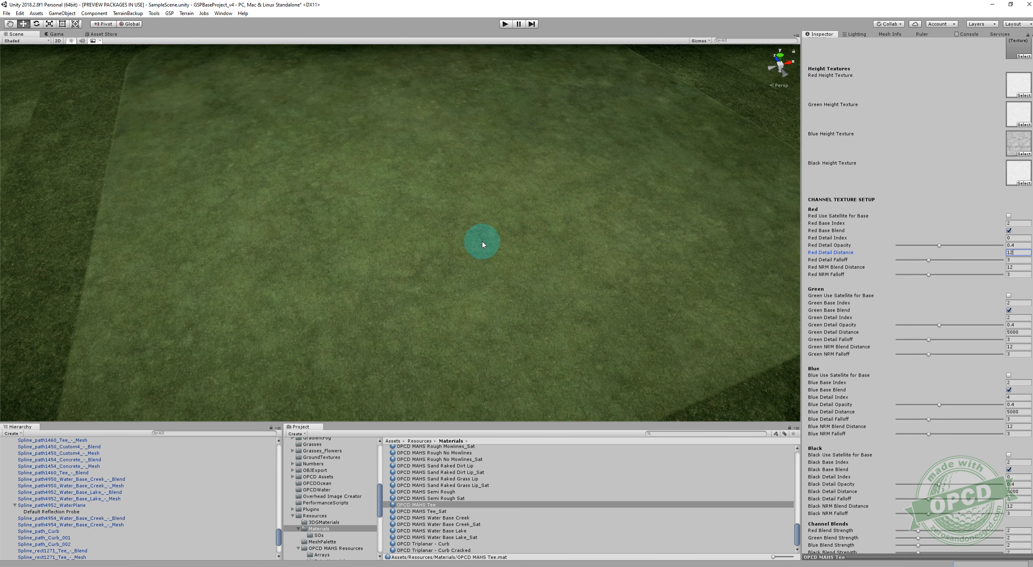
alt+drag(520, 235, 524, 199)
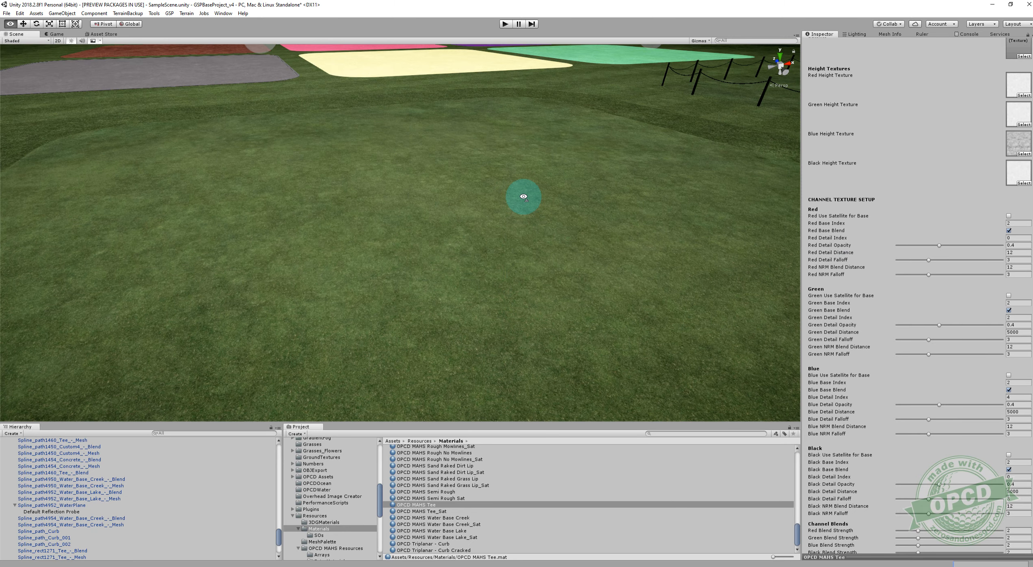
scroll(521, 208, down, 6)
scroll(521, 207, up, 4)
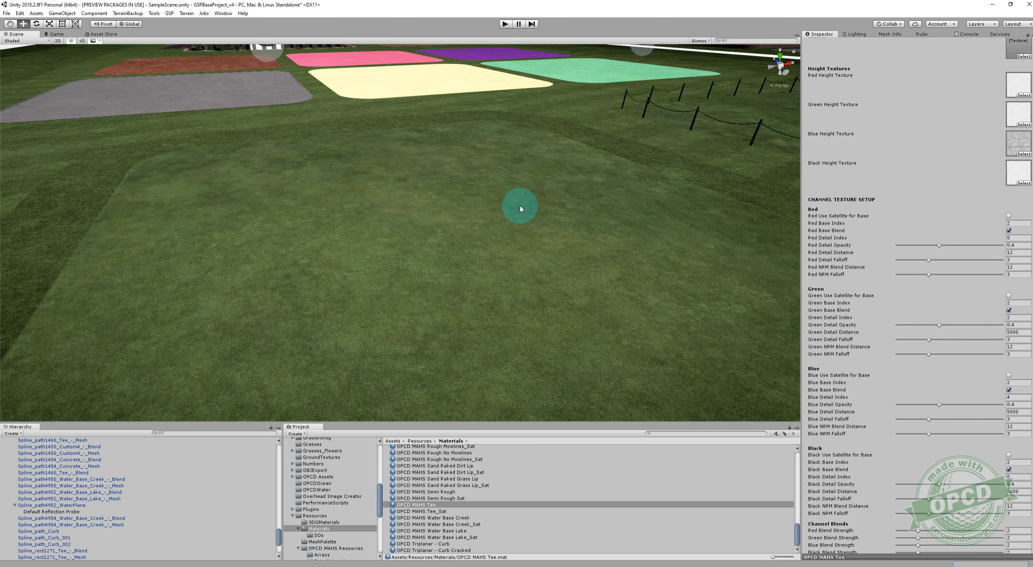
scroll(520, 207, down, 3)
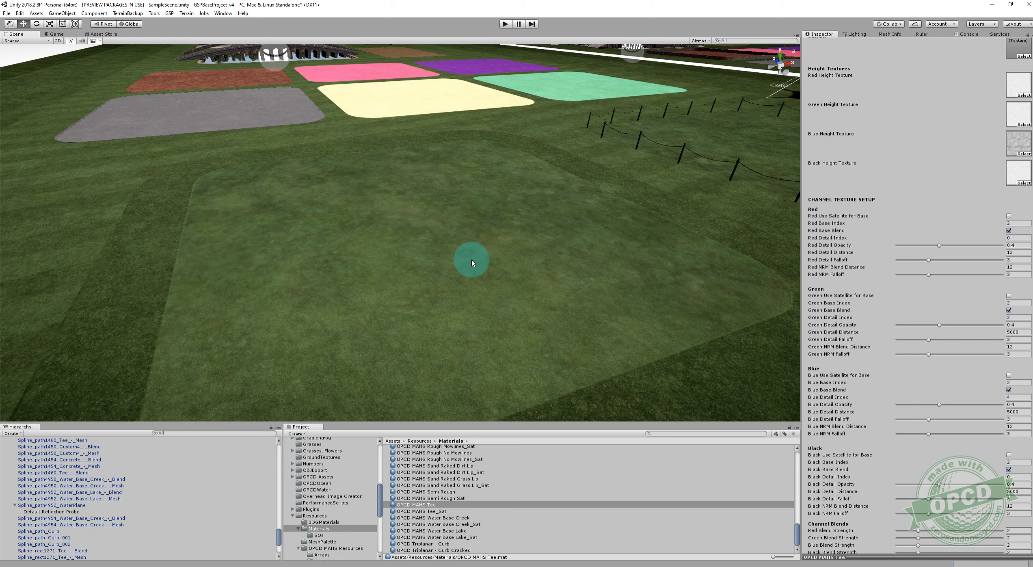
Compare the visibility of the tee's grass detail between a high overview and a close-up with the short Red Detail Distance.
scroll(512, 259, up, 4)
right_drag(590, 223, 577, 260)
scroll(567, 263, down, 5)
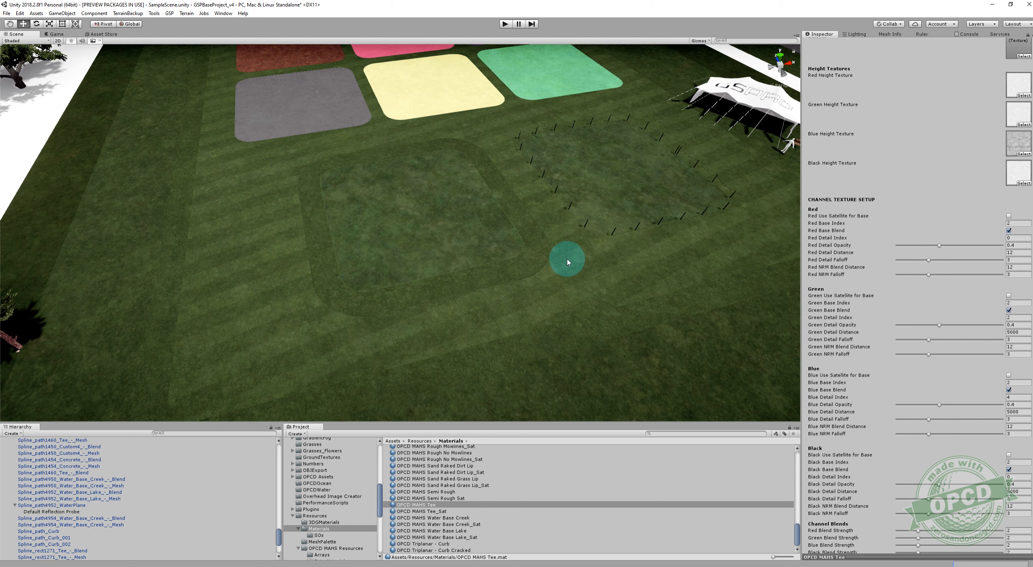
scroll(567, 262, up, 5)
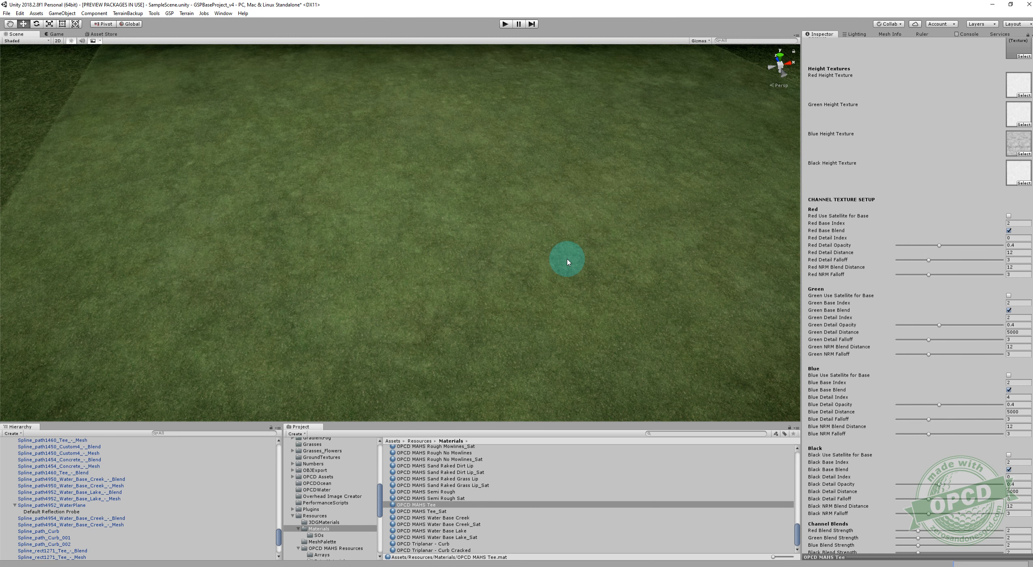
right_drag(572, 254, 578, 245)
scroll(567, 229, up, 4)
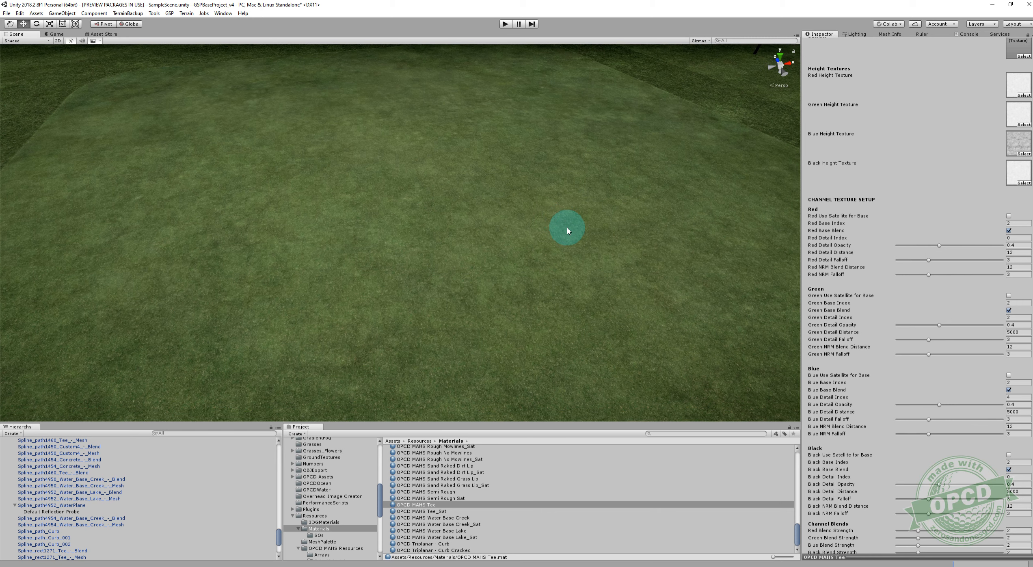
scroll(567, 231, down, 5)
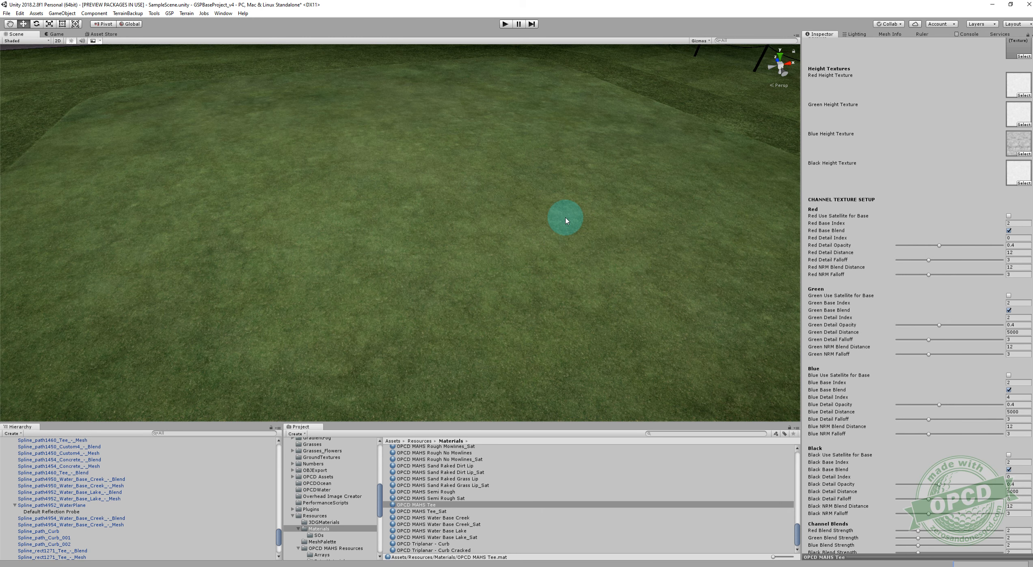
Set the tee material's Red Detail Distance to 5000 and view the whole tee surface.
click(1019, 252)
text(5000)
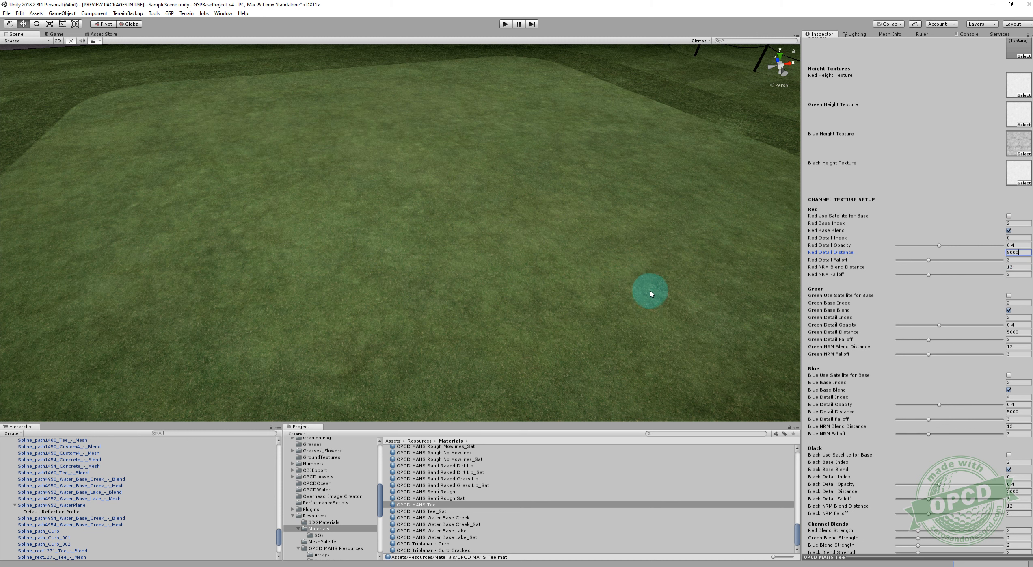
scroll(649, 289, down, 3)
right_drag(675, 267, 614, 268)
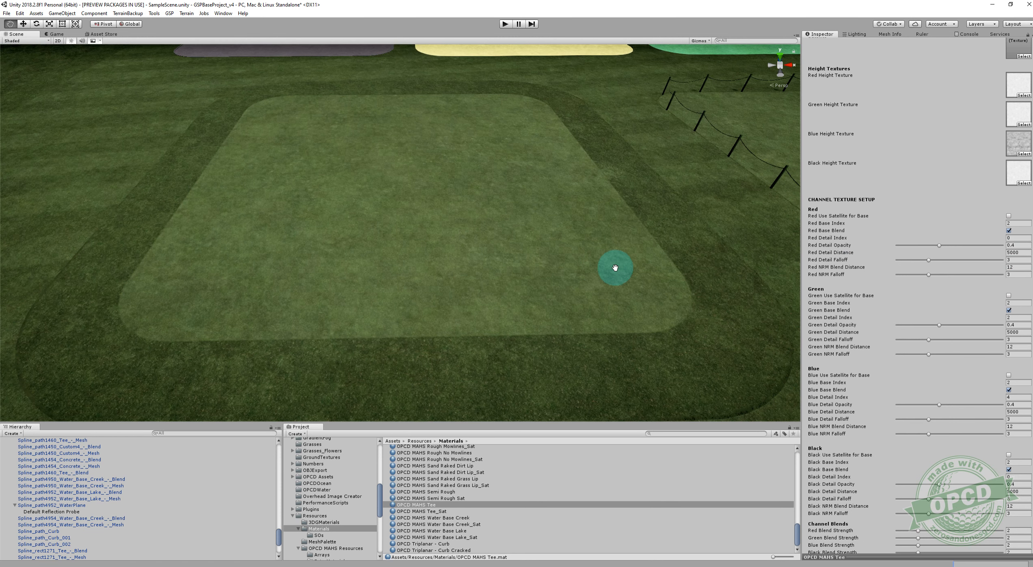
Set the tee material's Red Overall Color to yellow BCB961, save it as a swatch and close the color picker.
scroll(929, 417, down, 5)
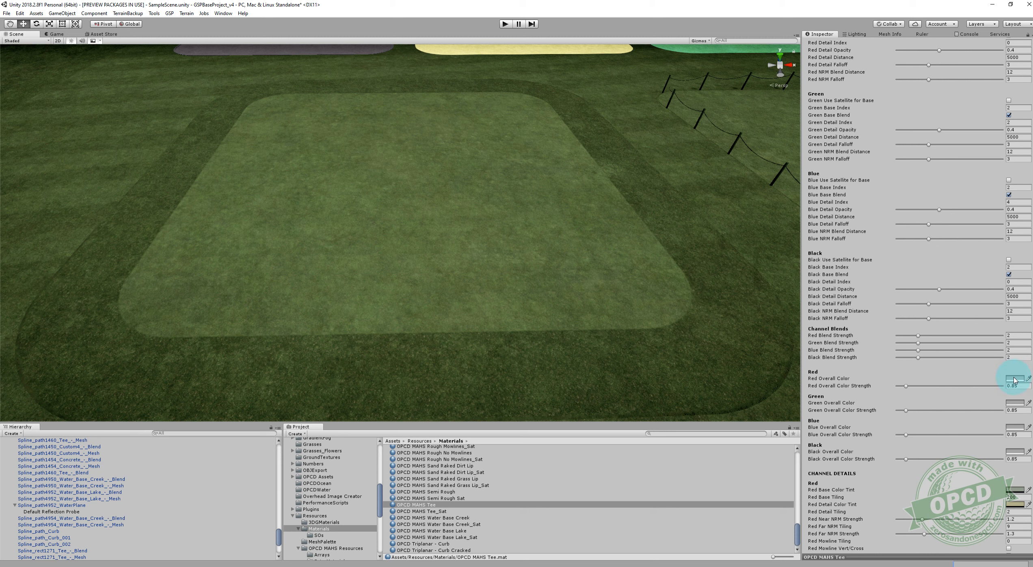
click(1014, 378)
click(738, 178)
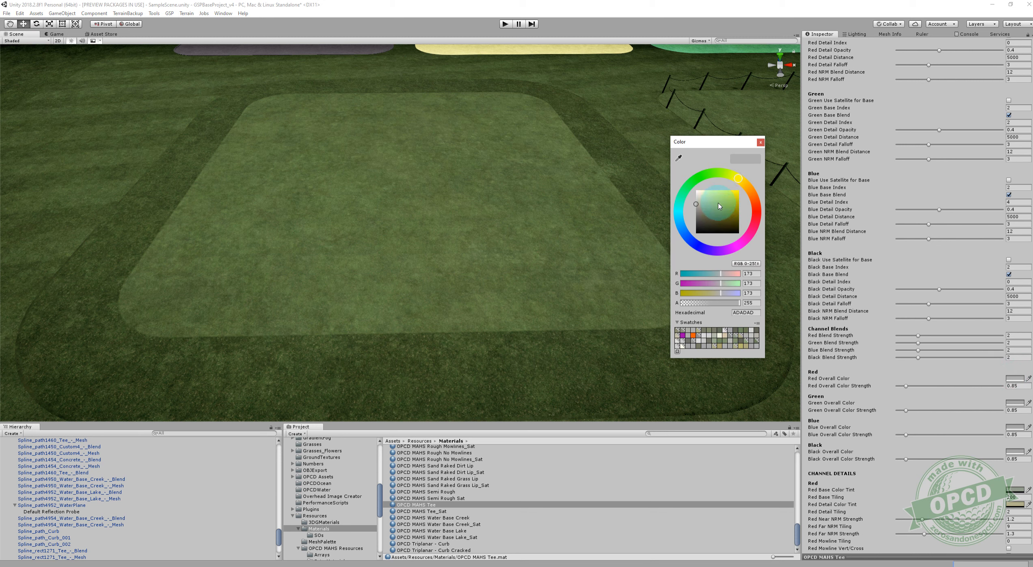
drag(717, 206, 715, 209)
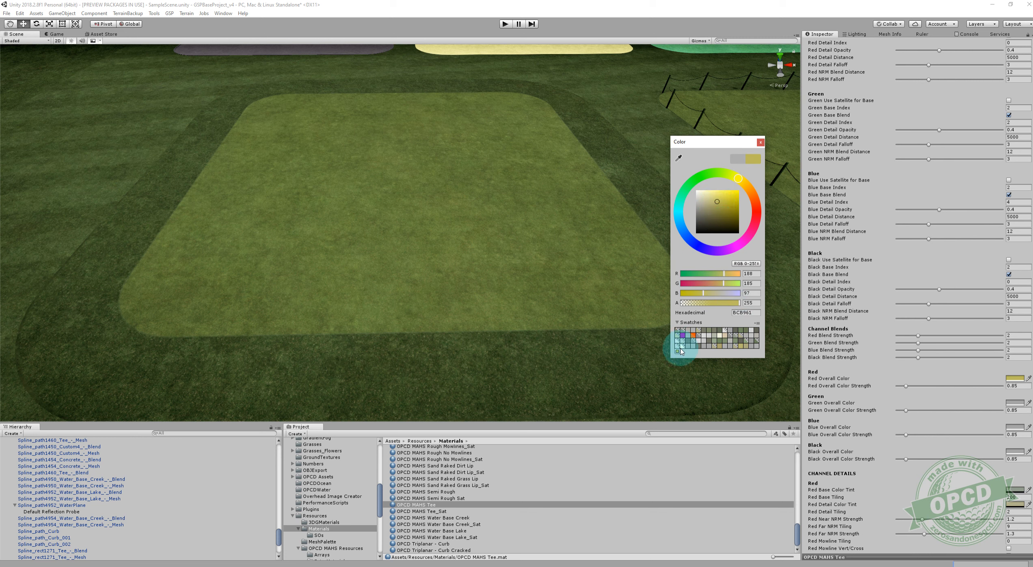
click(760, 142)
Select the semi rough mesh around the tee and temporarily show its vertex painting to check which channel it uses.
alt+drag(612, 229, 549, 226)
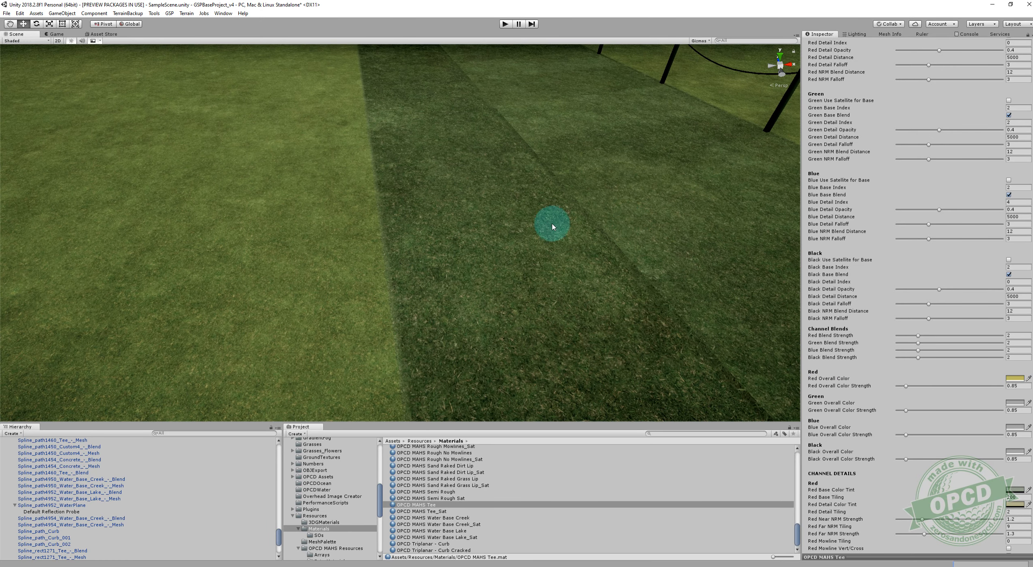
click(470, 235)
scroll(940, 372, down, 10)
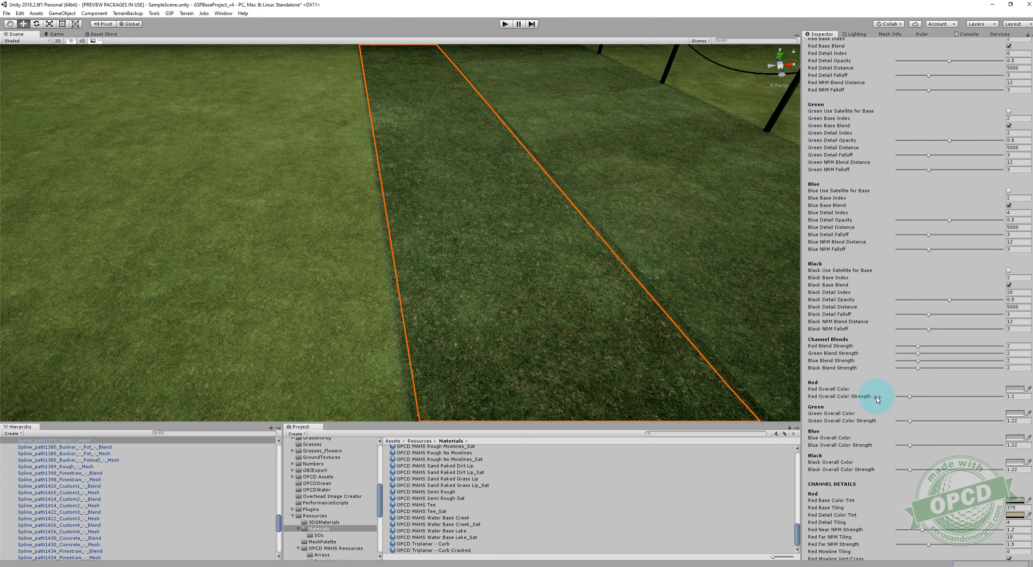
scroll(995, 332, up, 15)
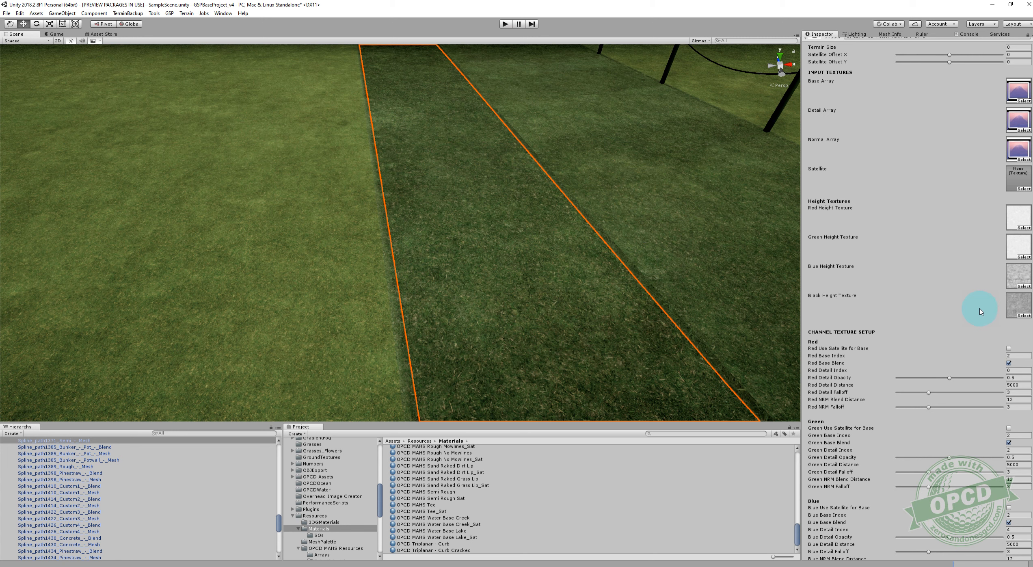
click(886, 160)
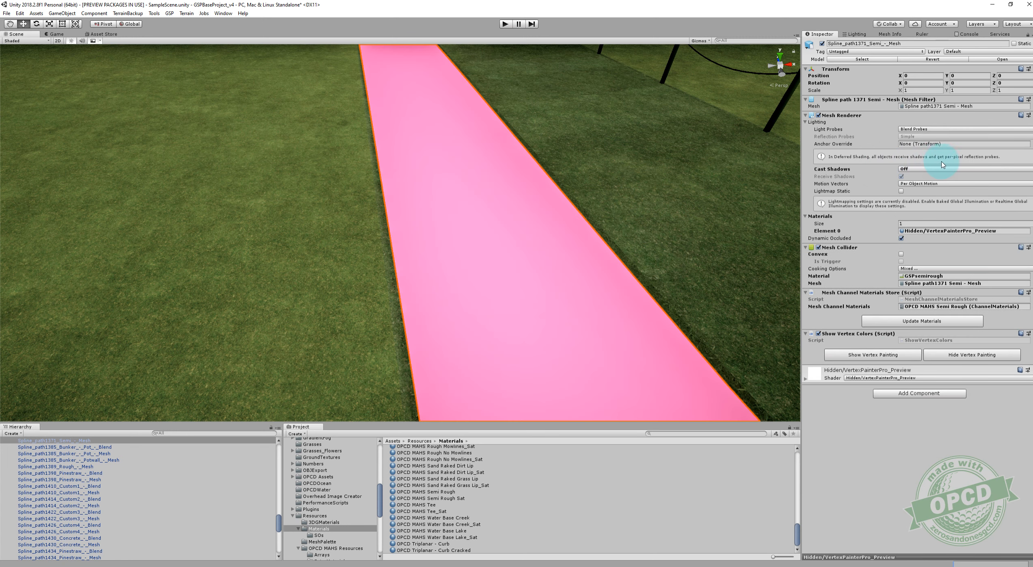
click(971, 354)
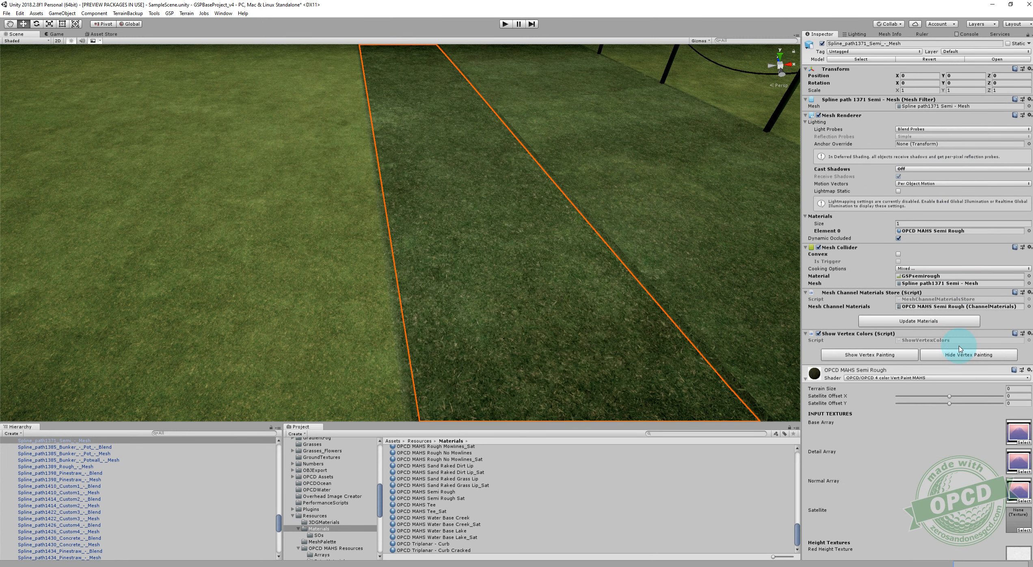
Set the OPCD MAHS Semi Rough material's Red Overall Color to yellow BCB960 and close the color picker.
scroll(969, 389, down, 10)
scroll(968, 398, down, 7)
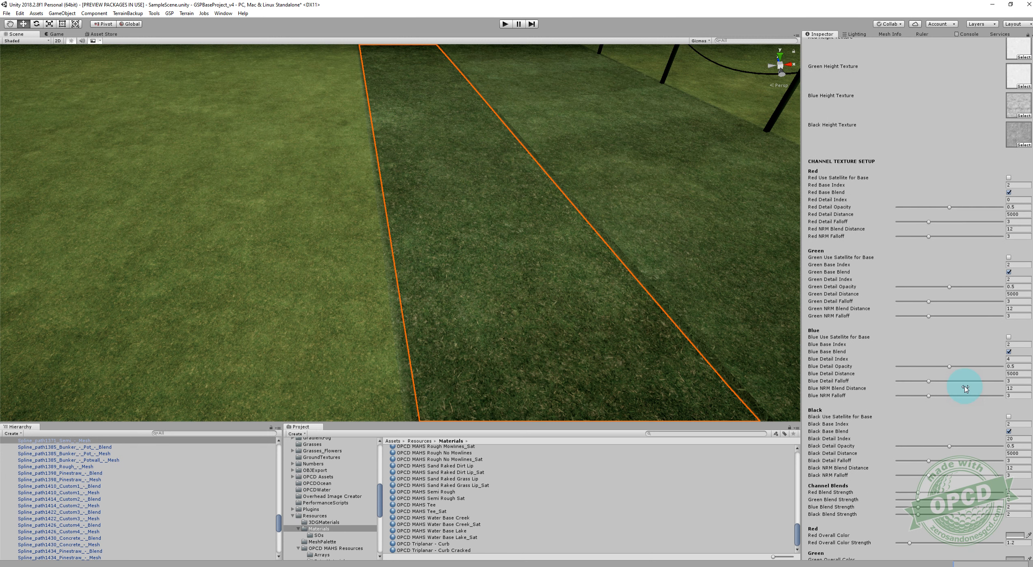
scroll(965, 389, down, 2)
click(1013, 488)
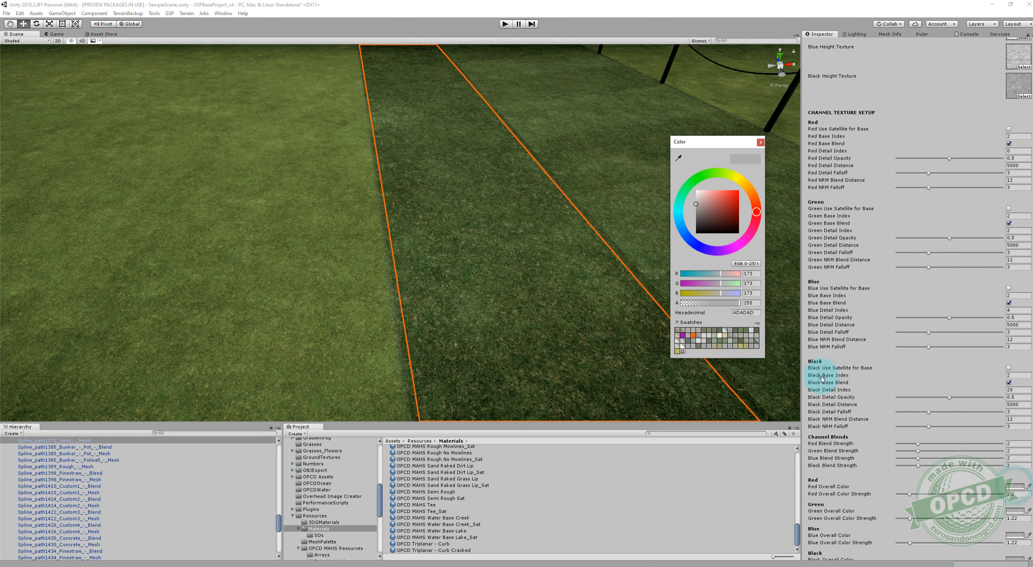
click(681, 352)
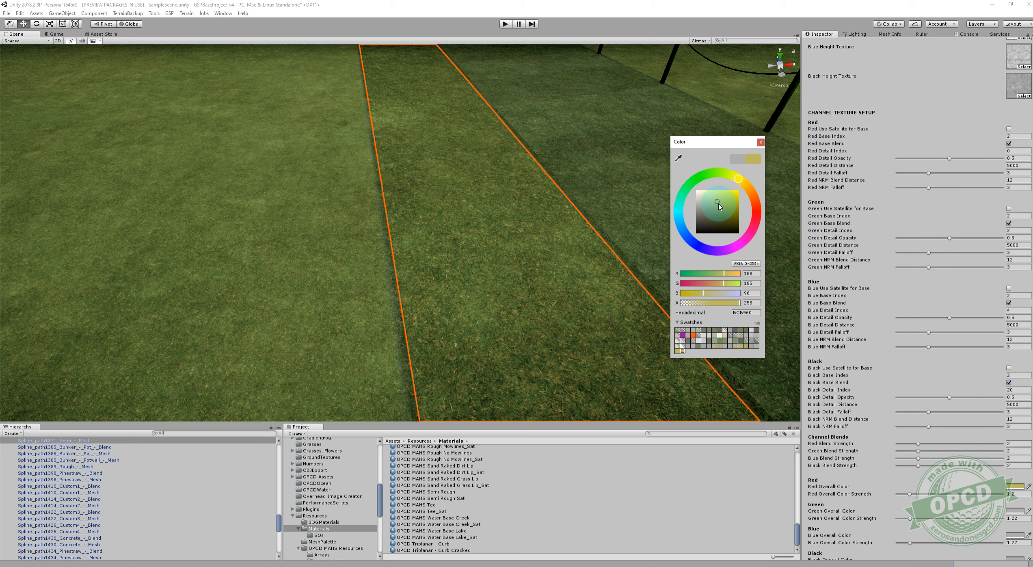
click(760, 142)
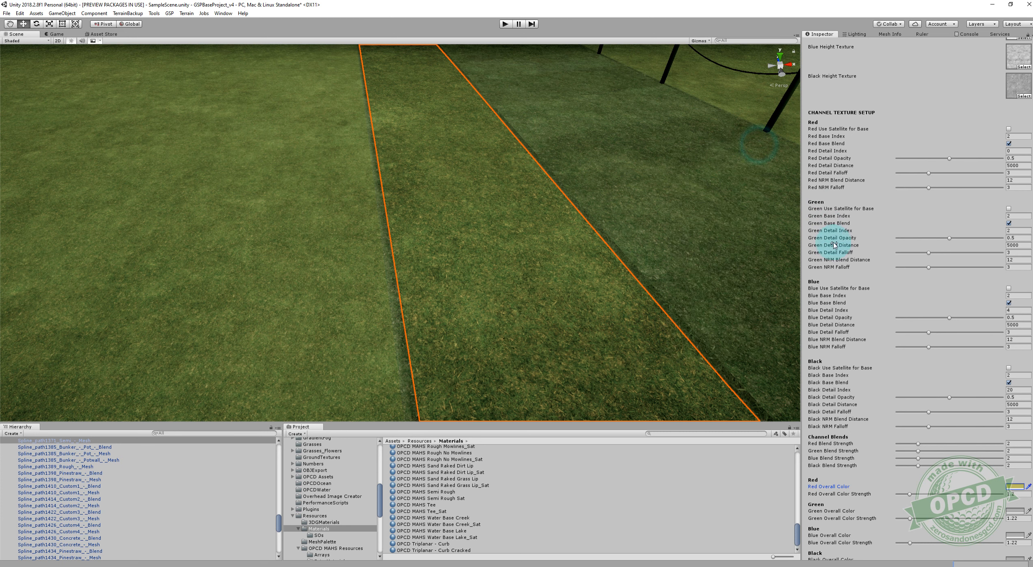
Try a Red Overall Color Strength of 1.5 on the Semi Rough material, reduce it slightly and view the grass up close.
text(1.5)
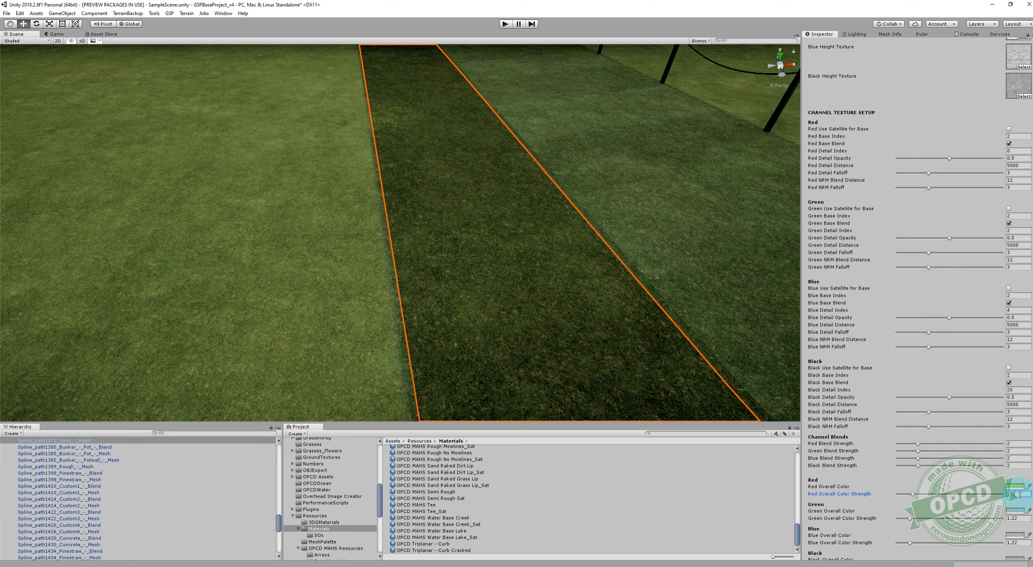
drag(913, 495, 910, 496)
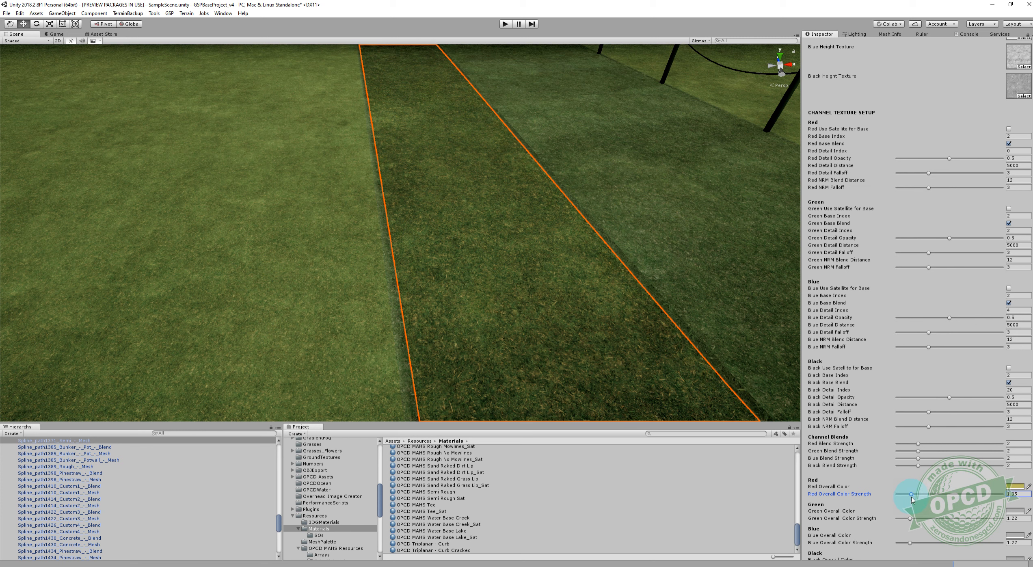
mouse_move(652, 233)
right_down()
mouse_move(627, 152)
mouse_move(646, 238)
right_up()
middle_drag(645, 237, 603, 265)
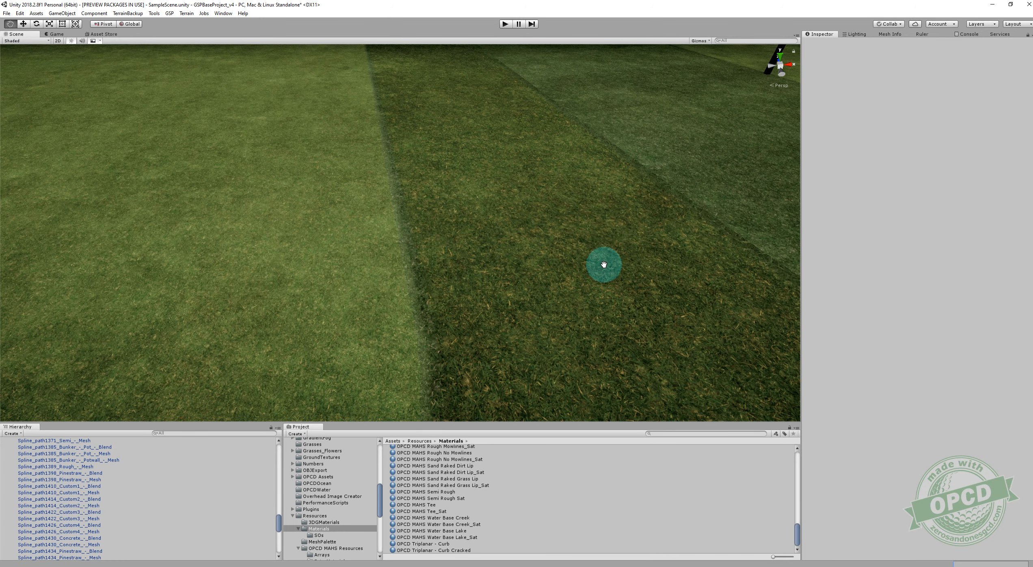
Select the blend mesh between the tee and the semi rough and inspect how its edge matches both surfaces.
click(413, 293)
scroll(582, 289, down, 2)
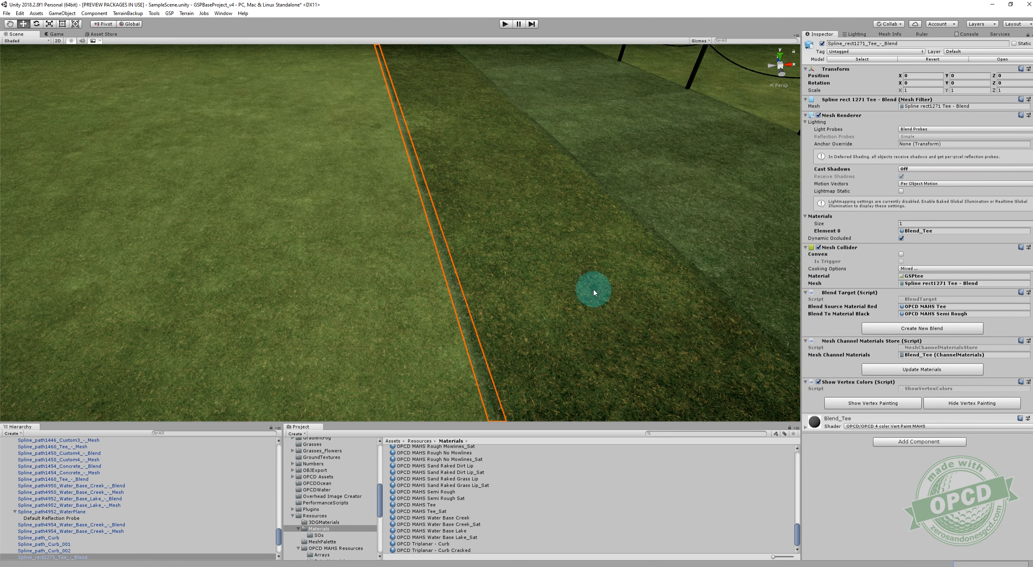
scroll(597, 316, down, 3)
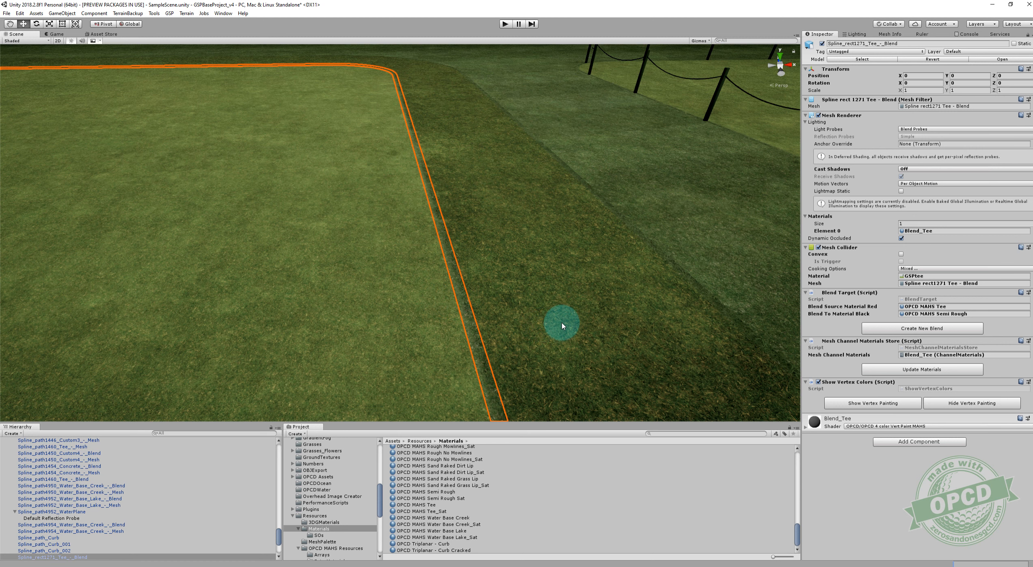
Select the semi rough mesh, update its stored channel materials and check the tee's blended edge.
scroll(558, 312, down, 2)
click(558, 308)
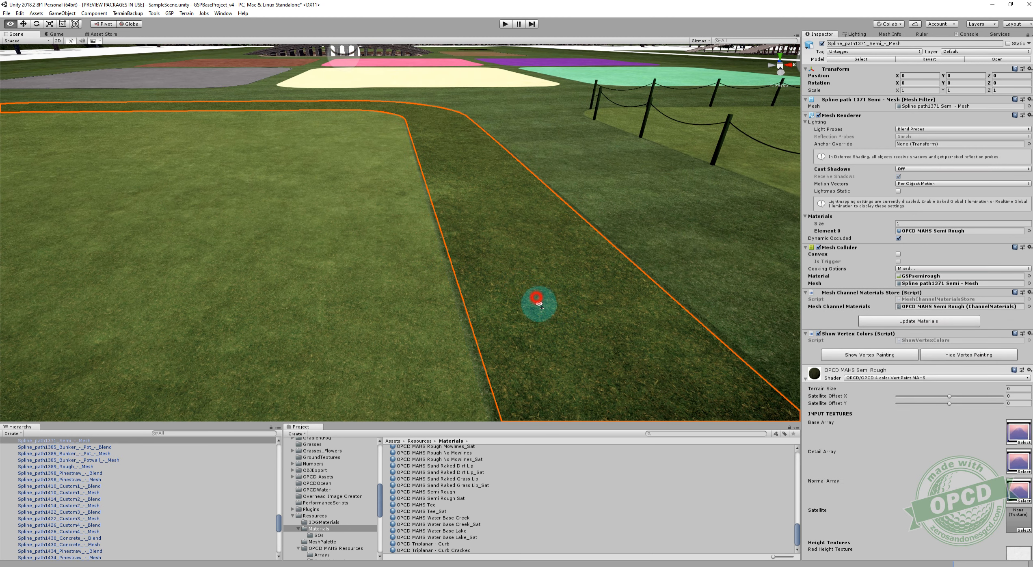
scroll(535, 302, up, 2)
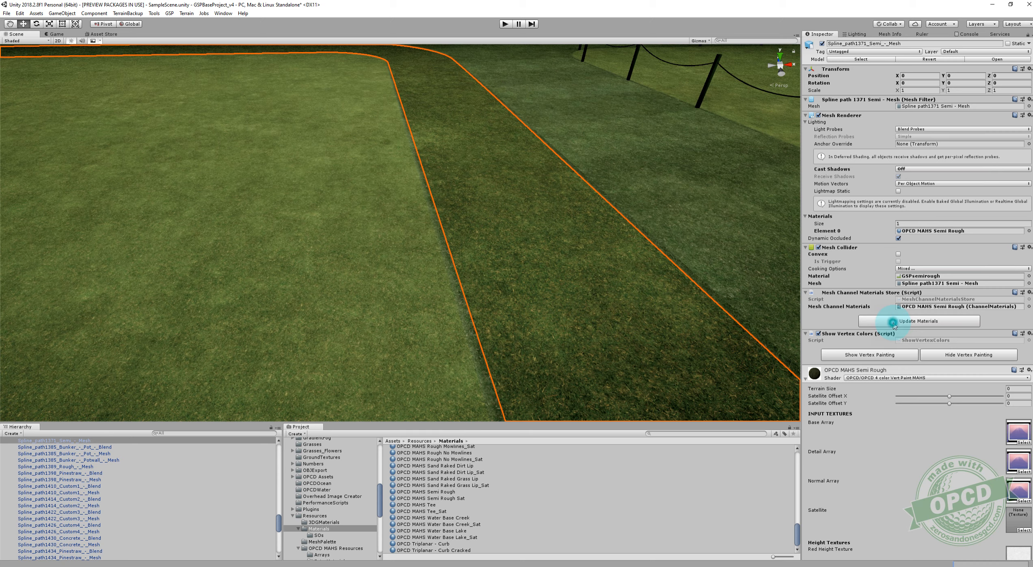
right_drag(483, 340, 413, 309)
click(480, 211)
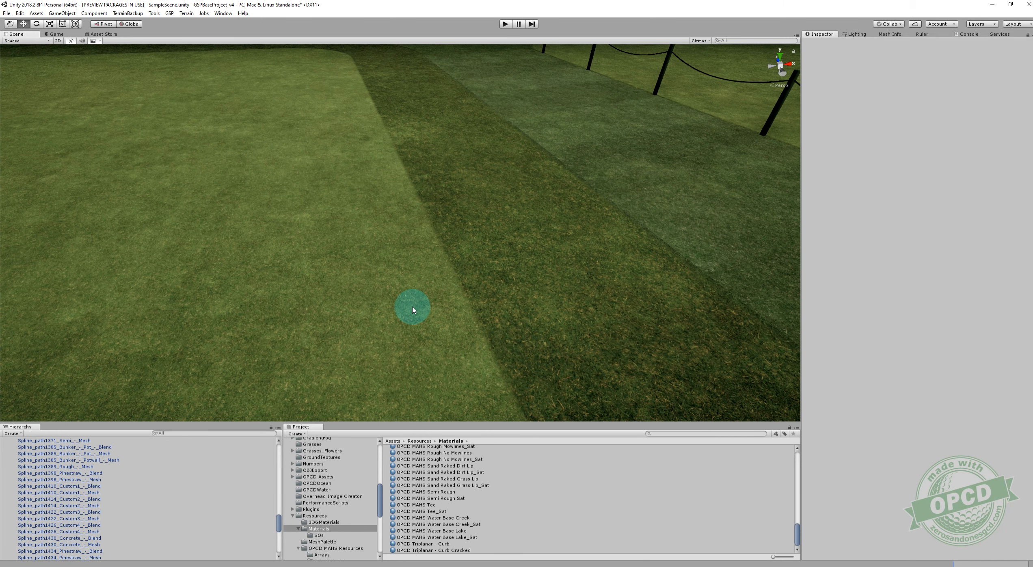
Examine the recolored tee, its semi rough border and the neighboring fenced tee from several distances and angles.
scroll(486, 297, down, 7)
right_drag(530, 289, 477, 291)
mouse_move(477, 291)
middle_down()
mouse_move(501, 297)
mouse_move(446, 293)
mouse_move(479, 295)
middle_up()
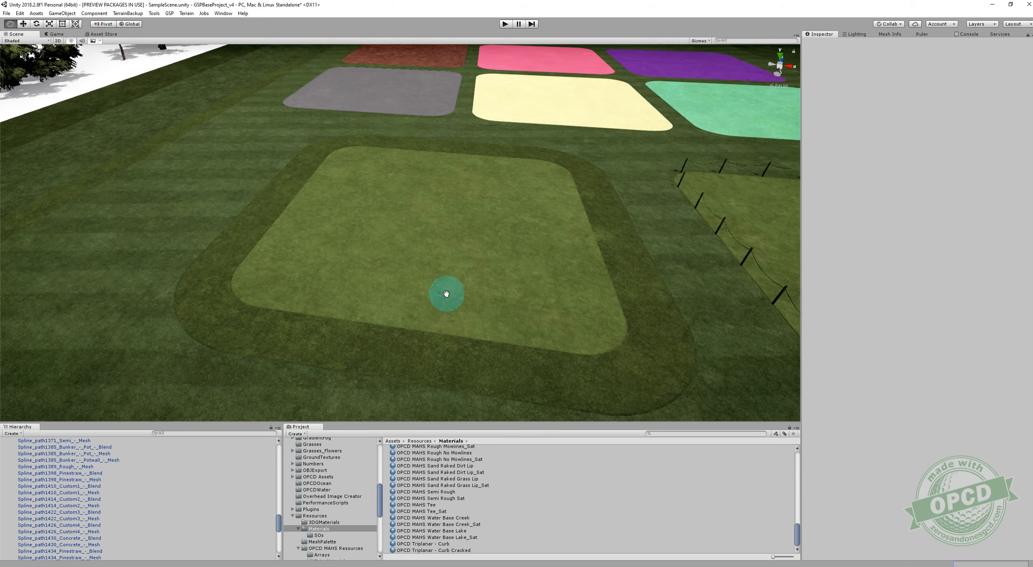
scroll(481, 301, up, 5)
right_drag(481, 297, 502, 300)
middle_drag(503, 300, 501, 299)
scroll(501, 298, down, 6)
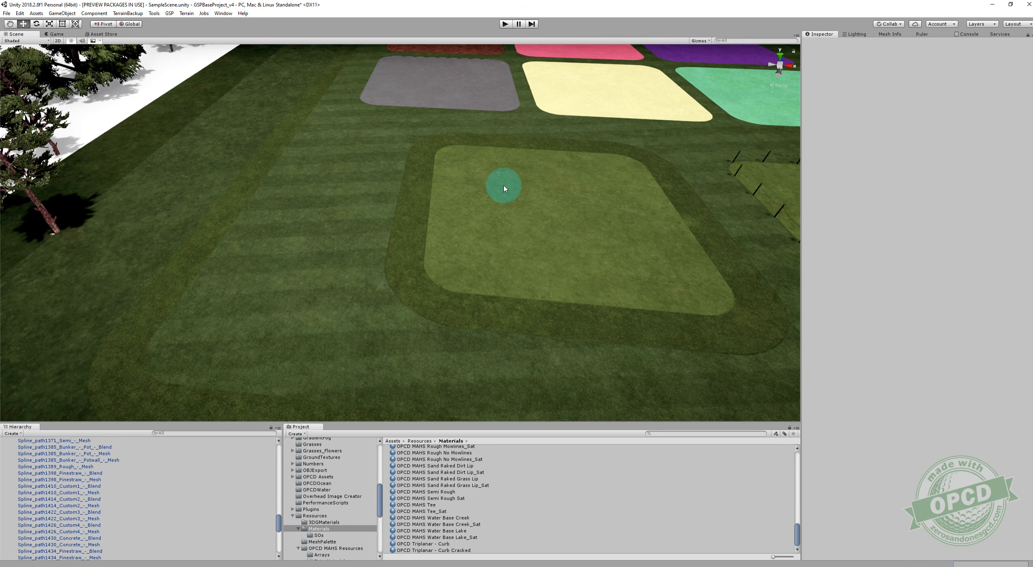
middle_drag(560, 267, 488, 265)
right_drag(550, 265, 593, 262)
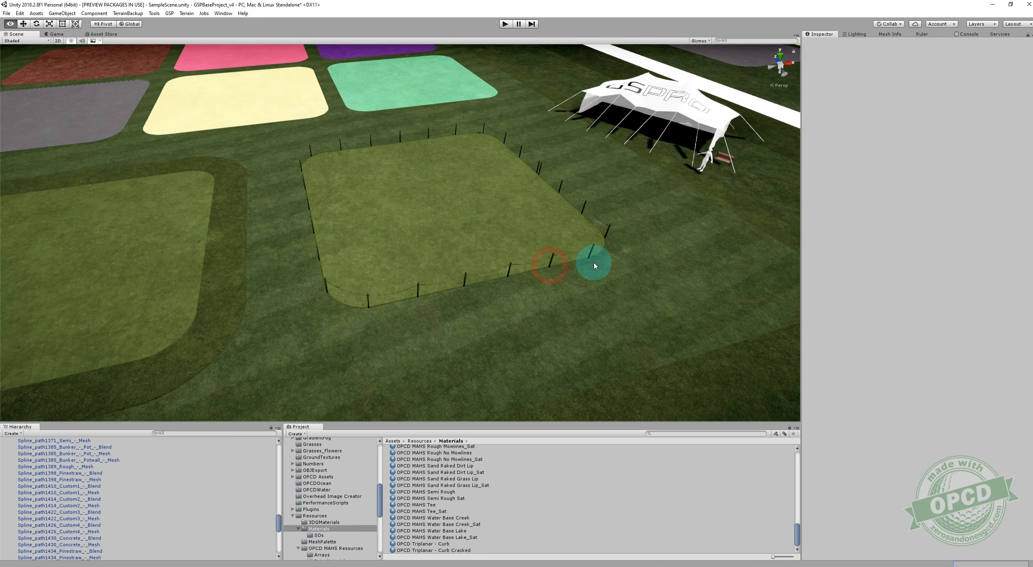
middle_drag(468, 287, 482, 279)
scroll(482, 278, up, 5)
scroll(482, 279, down, 5)
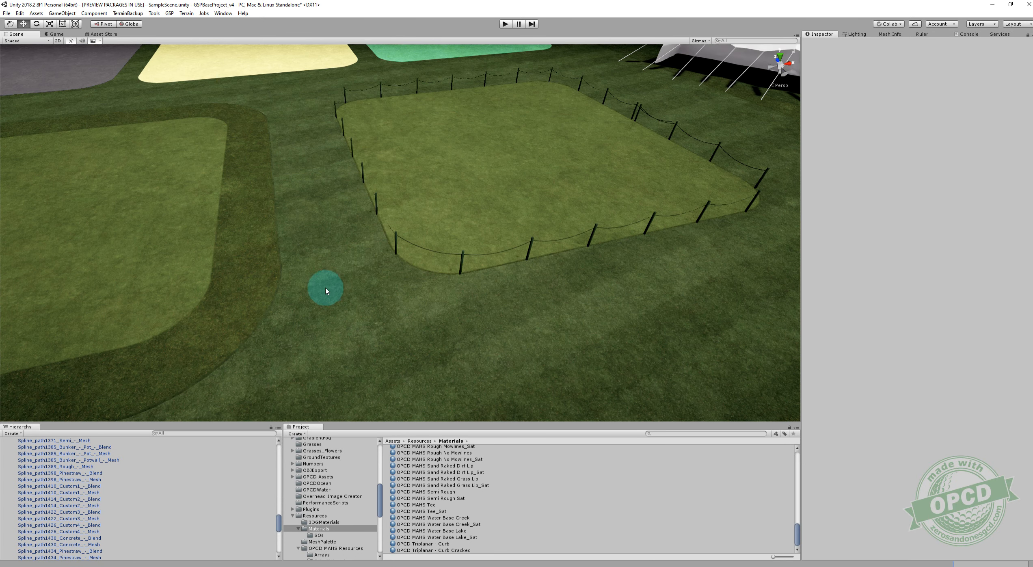
Select the outer blend mesh between the semi rough and the rough and examine the transition from afar and up close.
scroll(325, 288, up, 2)
middle_drag(325, 288, 401, 276)
scroll(422, 269, up, 6)
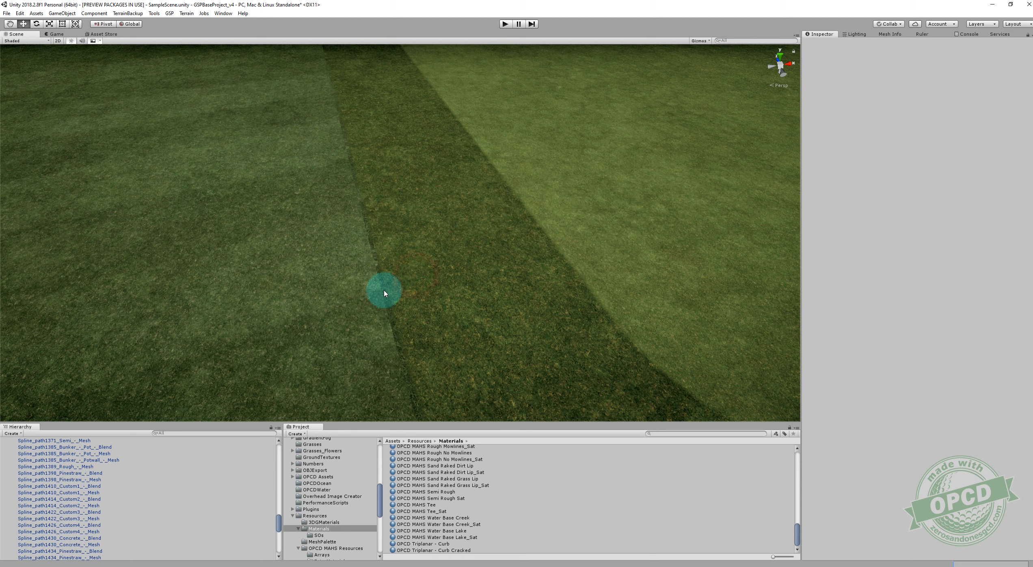
click(385, 297)
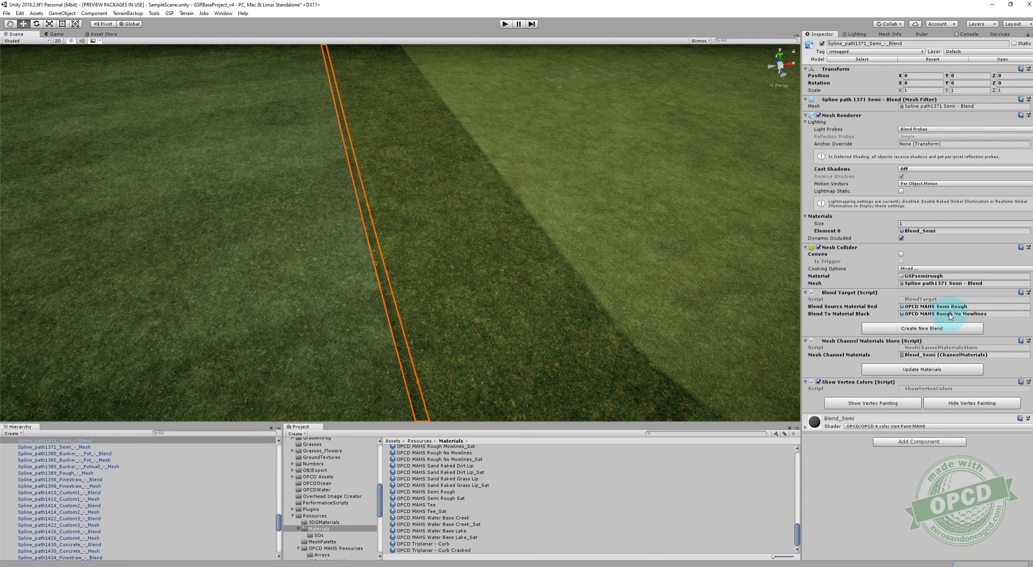
scroll(638, 315, down, 8)
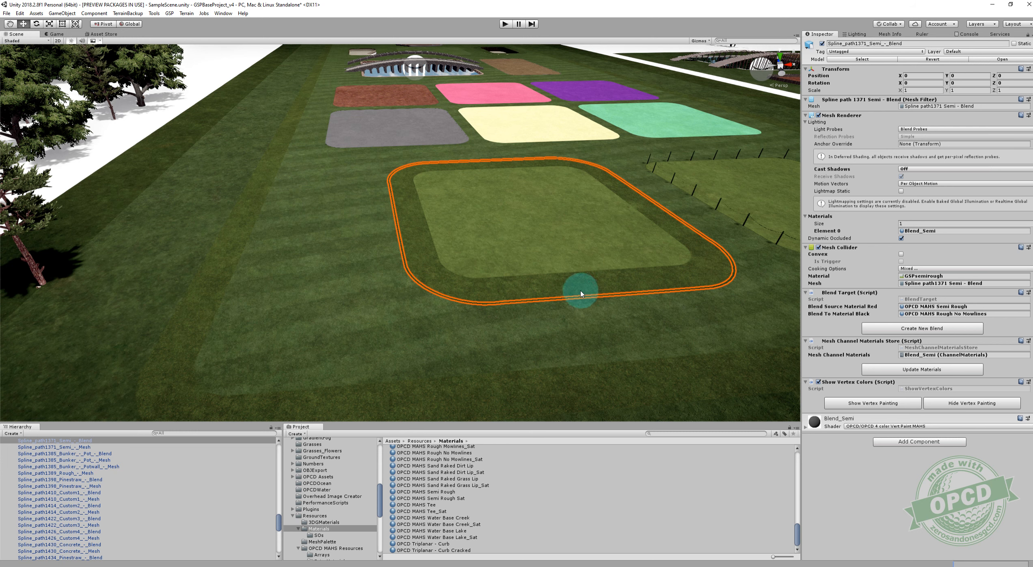
scroll(567, 293, up, 4)
scroll(557, 264, up, 4)
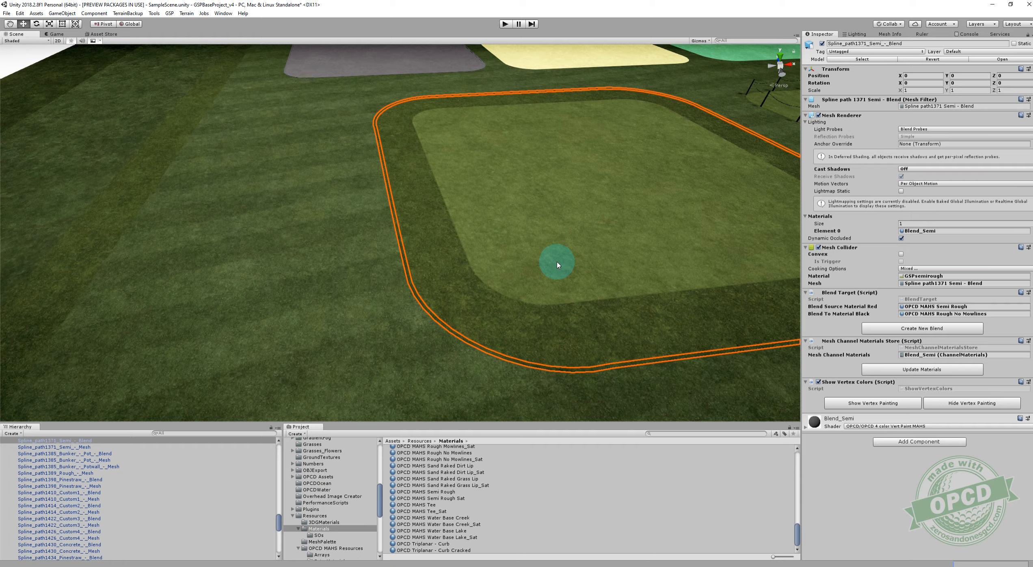
alt+scroll(527, 263, down, 10)
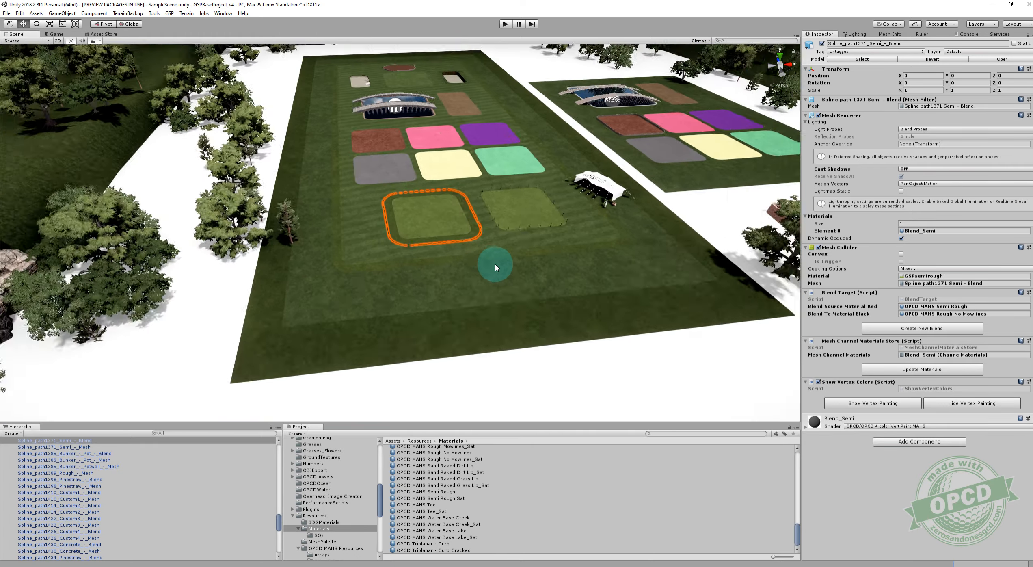
alt+scroll(470, 249, up, 15)
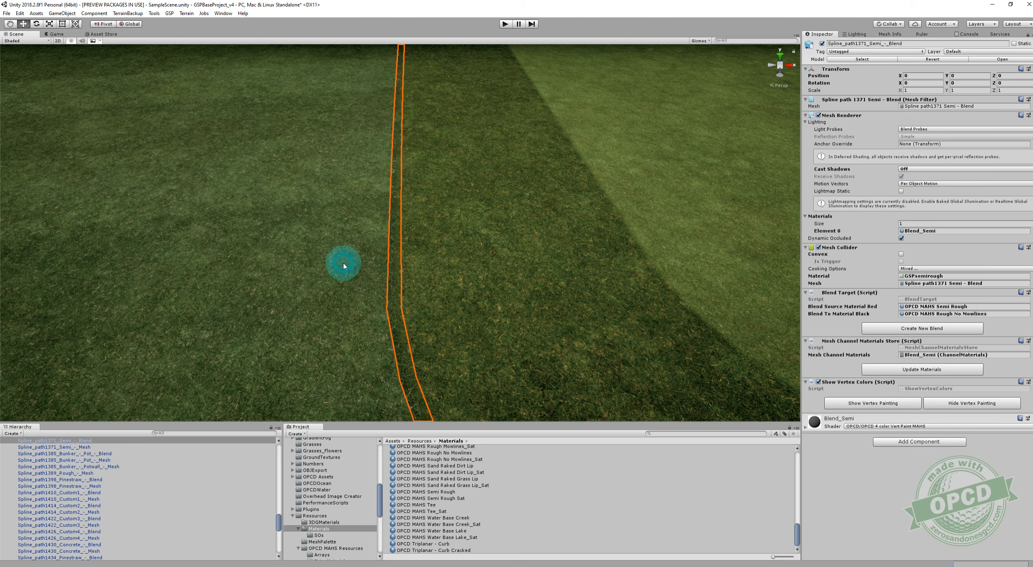
Select the fairway and both semi rough meshes in turn and compare the grass colors along their borders.
click(415, 261)
scroll(442, 233, down, 5)
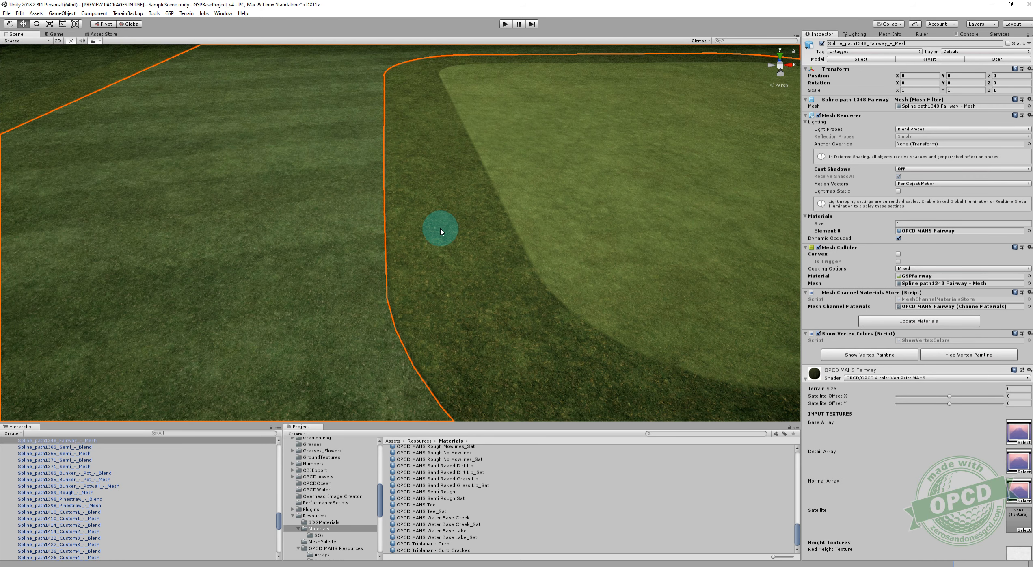
click(424, 246)
middle_drag(196, 220, 240, 224)
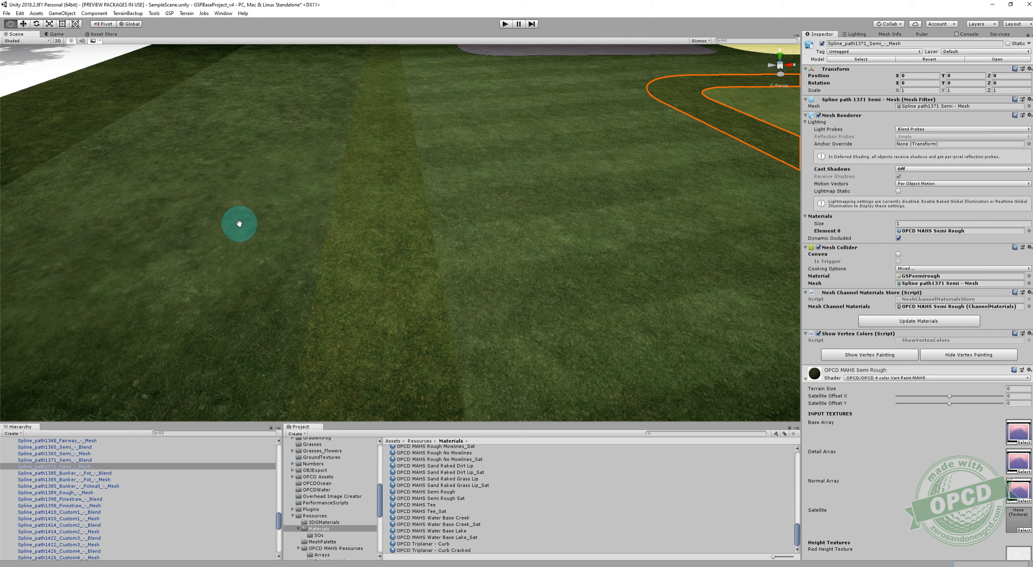
click(344, 237)
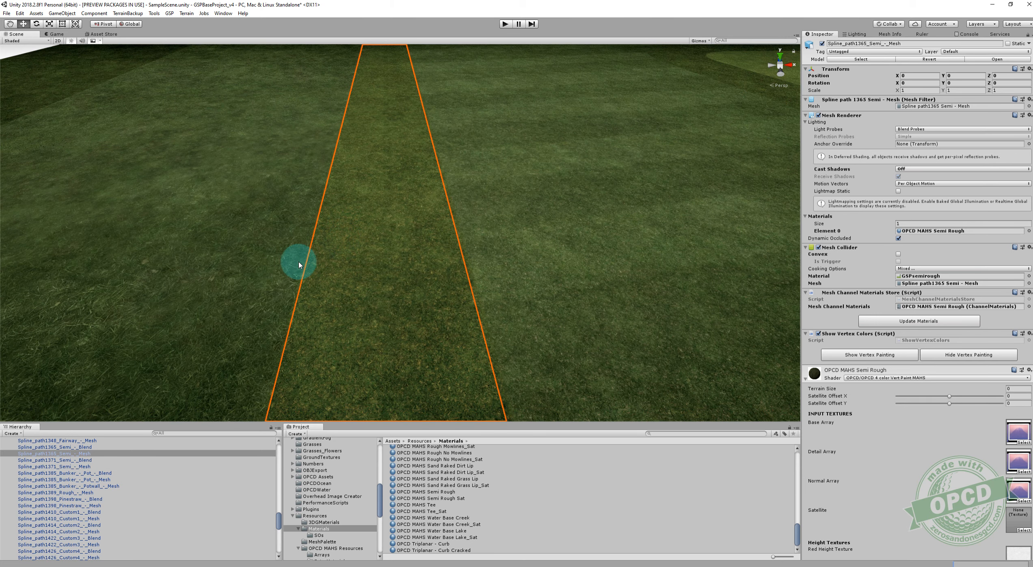
middle_drag(445, 249, 393, 255)
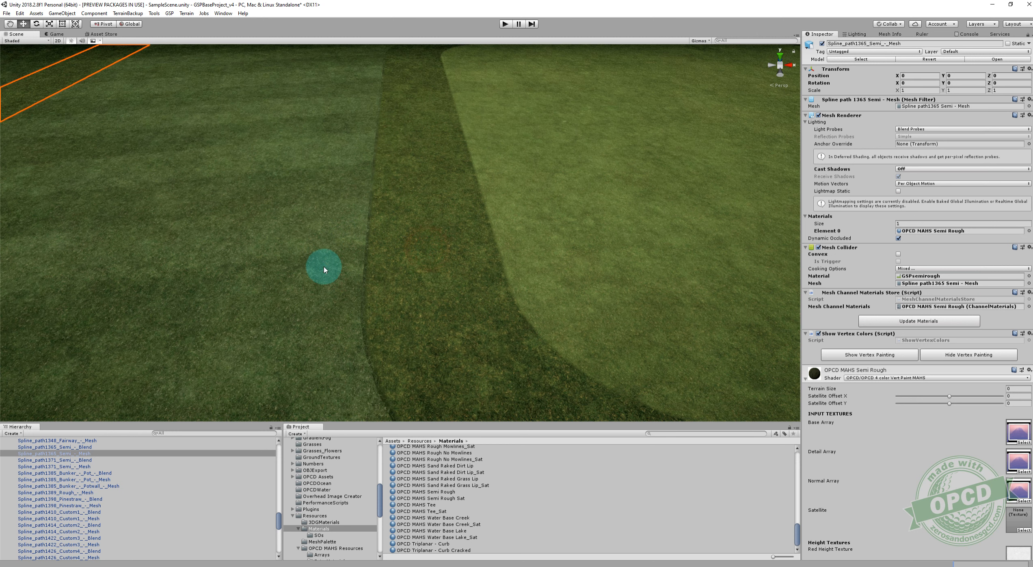
Set the fairway material's Red Overall Color to swatch BCB960 and its Red Overall Color Strength to 1.
click(323, 266)
scroll(917, 368, down, 20)
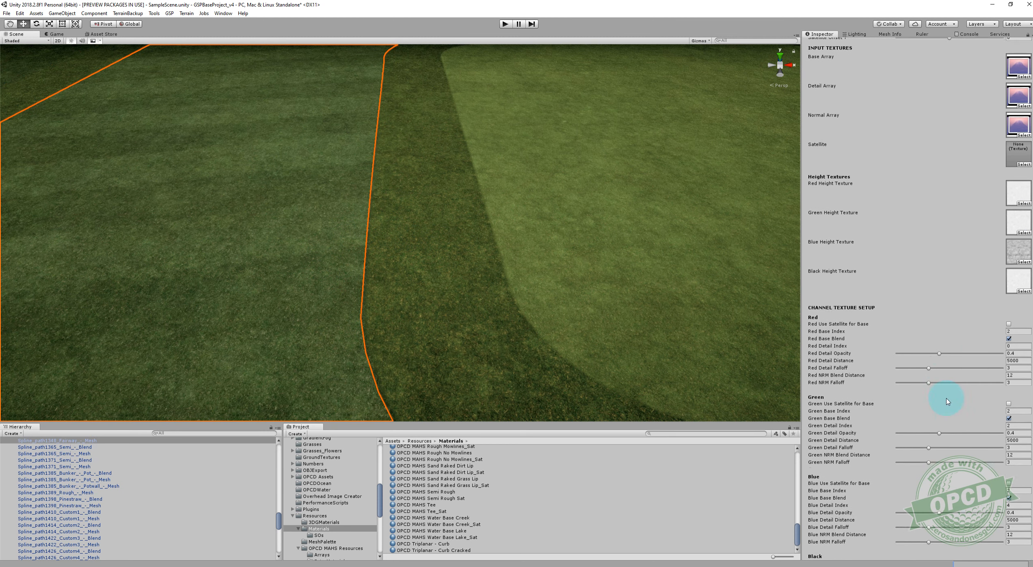
click(1010, 341)
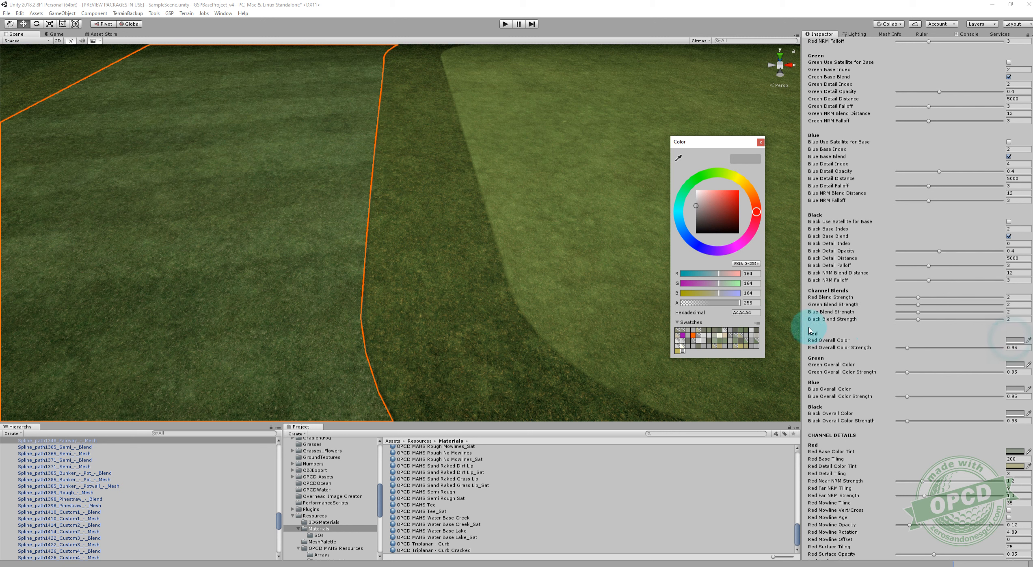
click(677, 352)
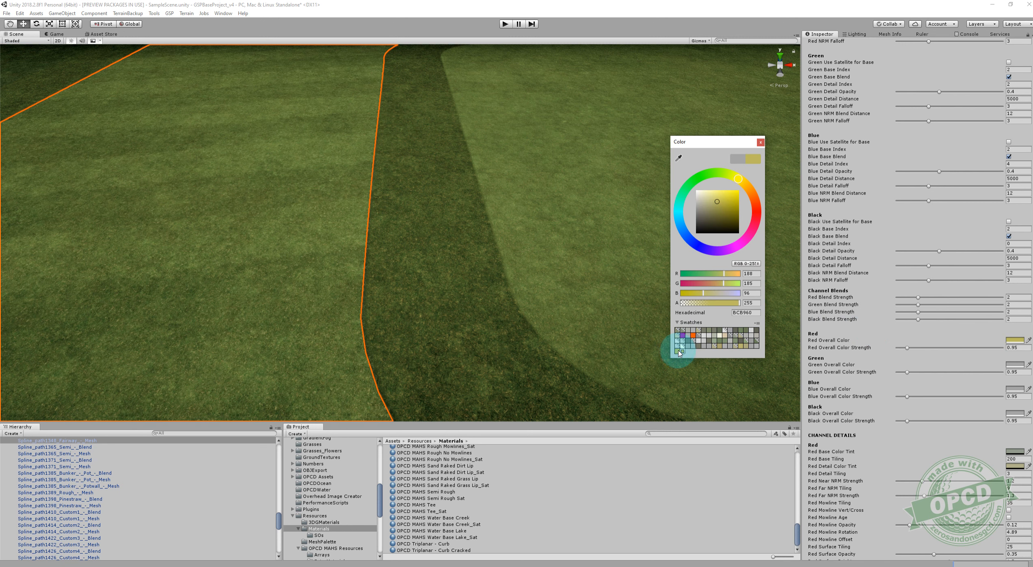
click(1019, 348)
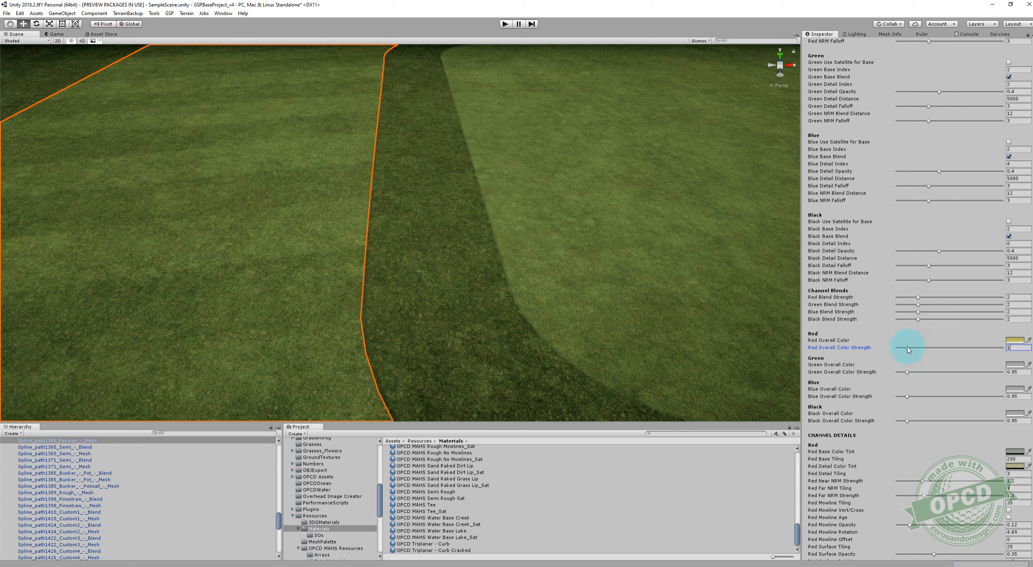
drag(906, 349, 906, 350)
alt+drag(577, 260, 563, 139)
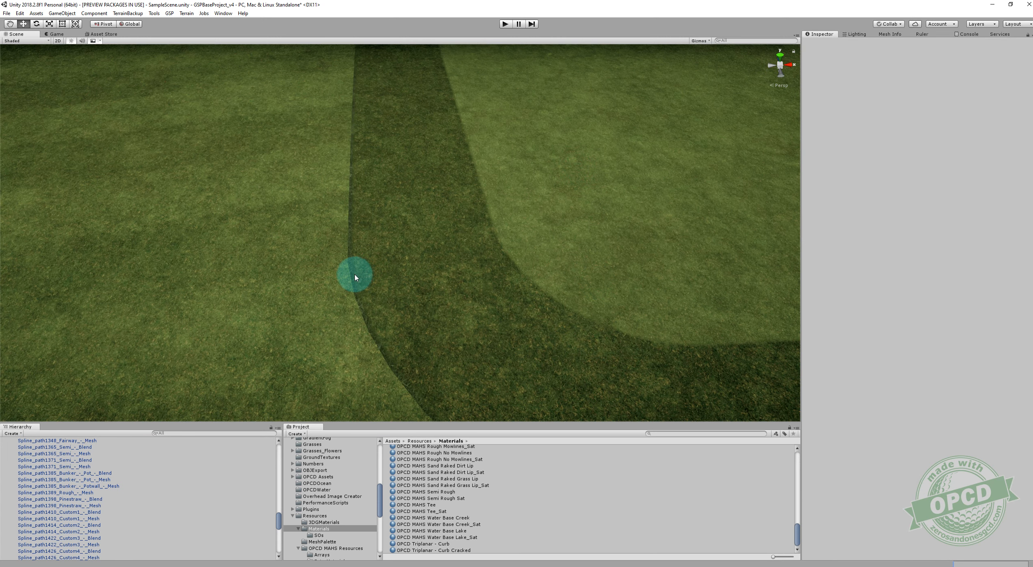
Select the semi rough's outer blend and the fairway's blend, and check their source and target materials against the visible edges.
click(353, 273)
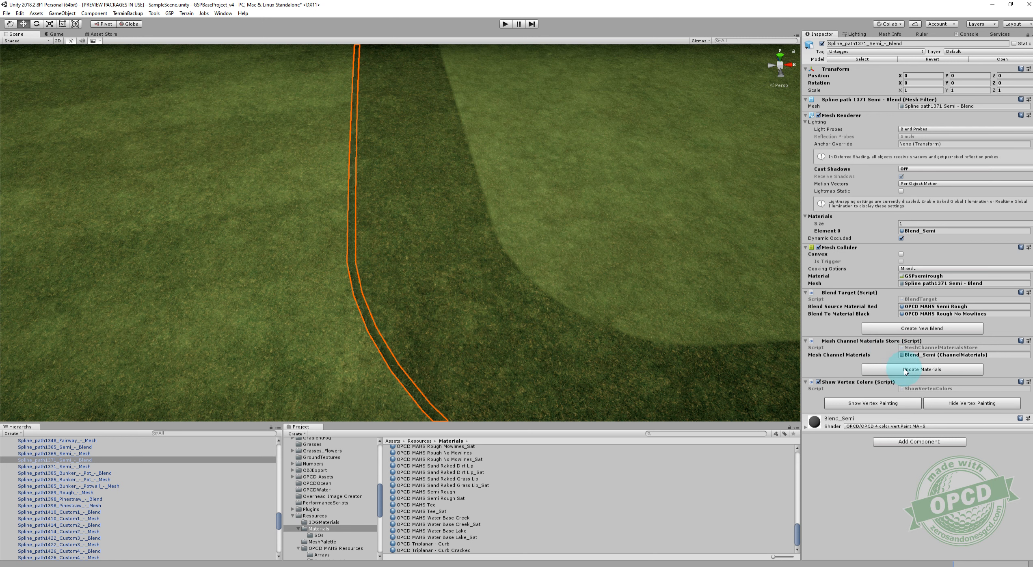
middle_drag(459, 304, 436, 288)
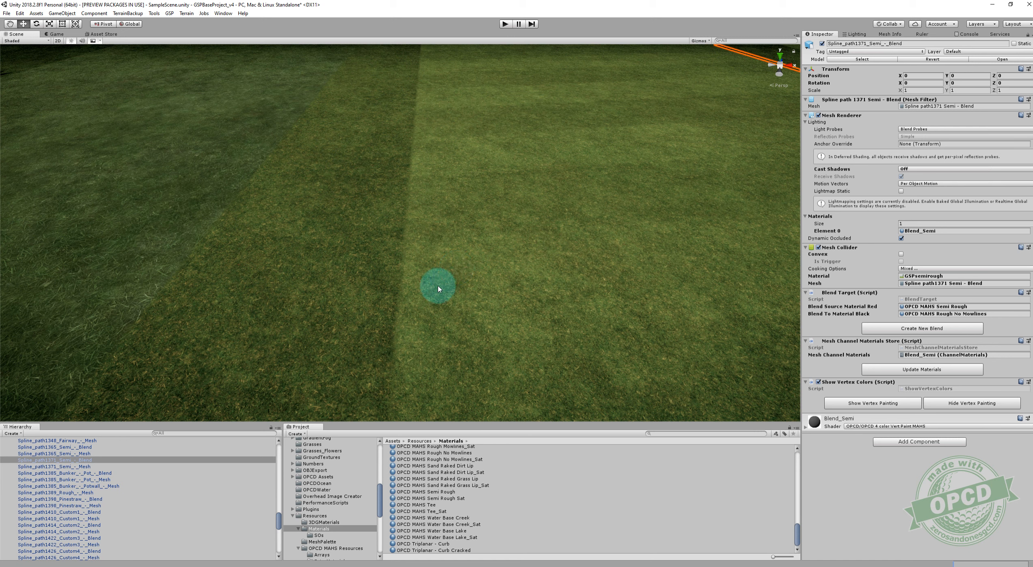
click(396, 317)
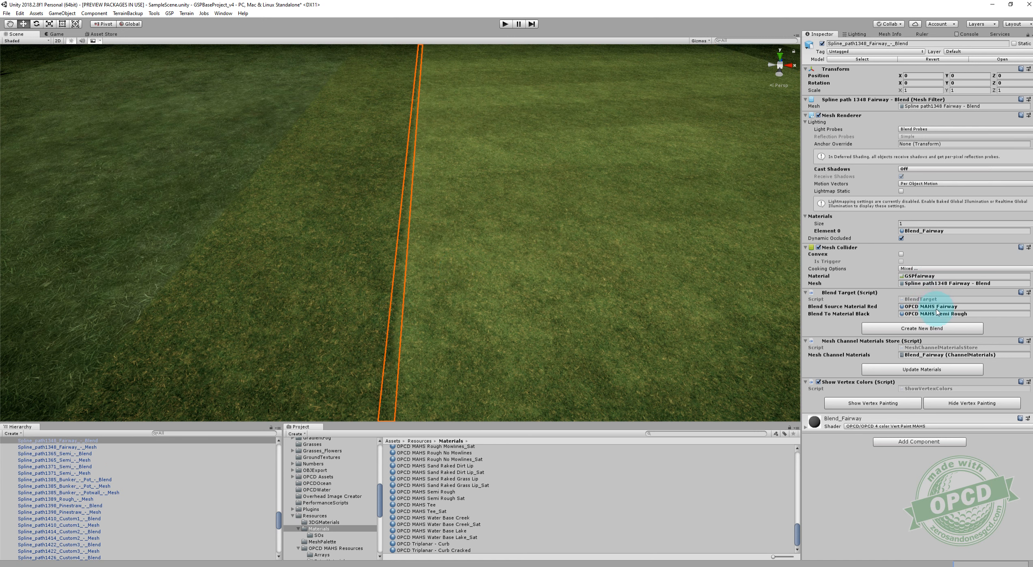
middle_drag(597, 235, 550, 241)
key(w)
mouse_move(549, 238)
right_down()
mouse_move(553, 227)
mouse_move(558, 238)
right_up()
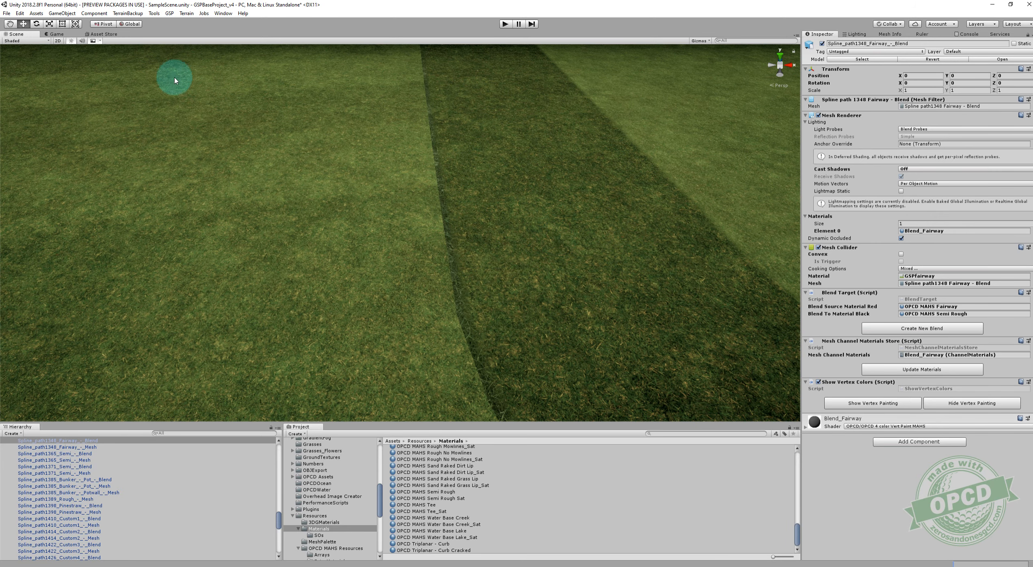
Review the blend assignments in the SetMeshMaterials window and locate the Blend_Fairway and Blend_Semi materials in the project.
click(185, 13)
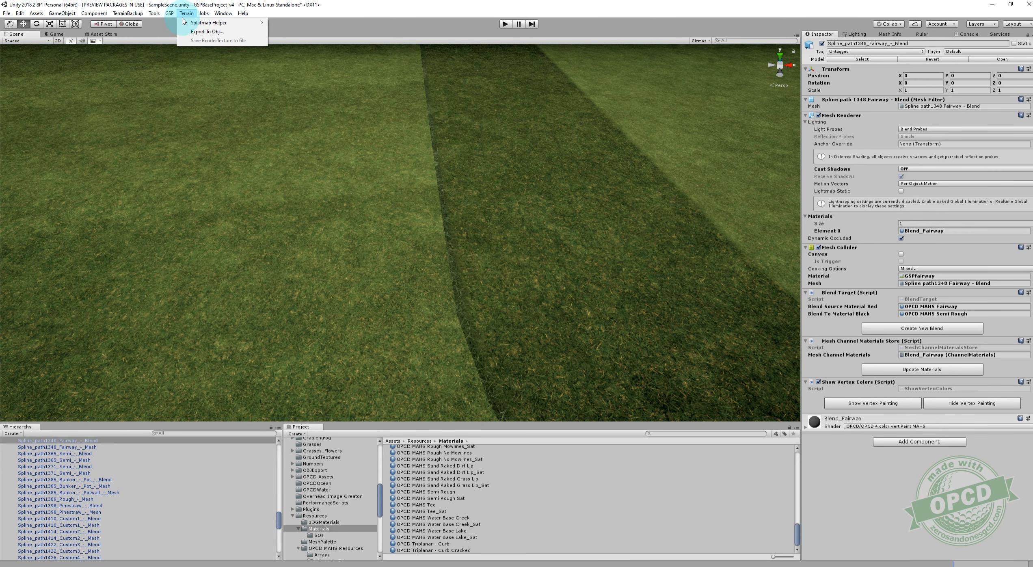
click(177, 23)
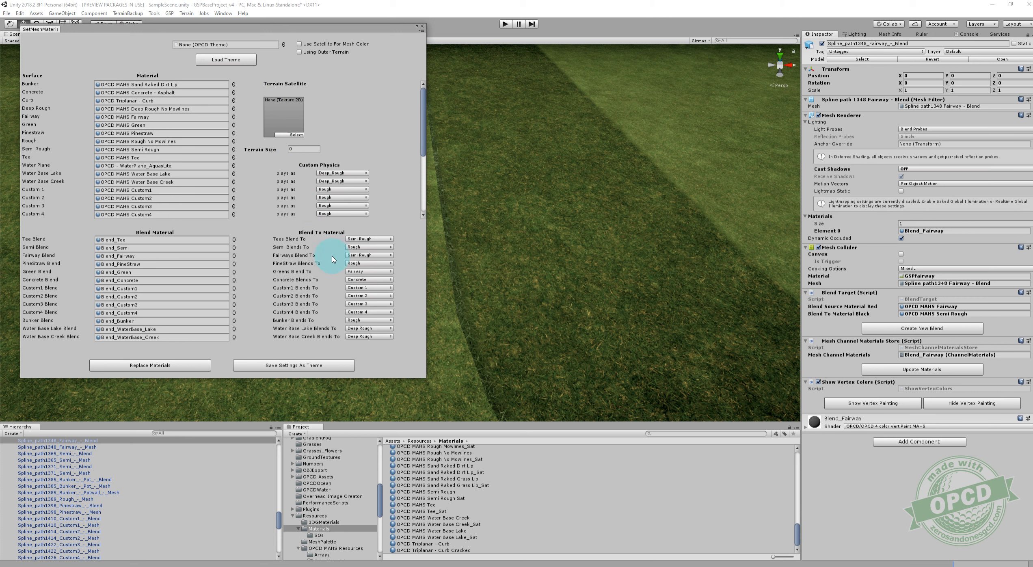
drag(253, 33, 323, 48)
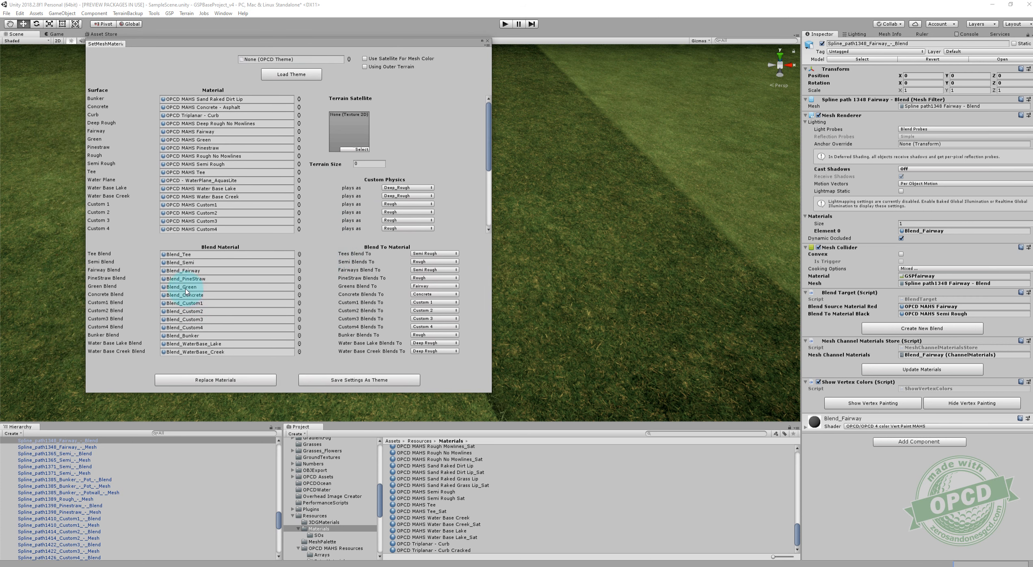
click(179, 274)
click(247, 279)
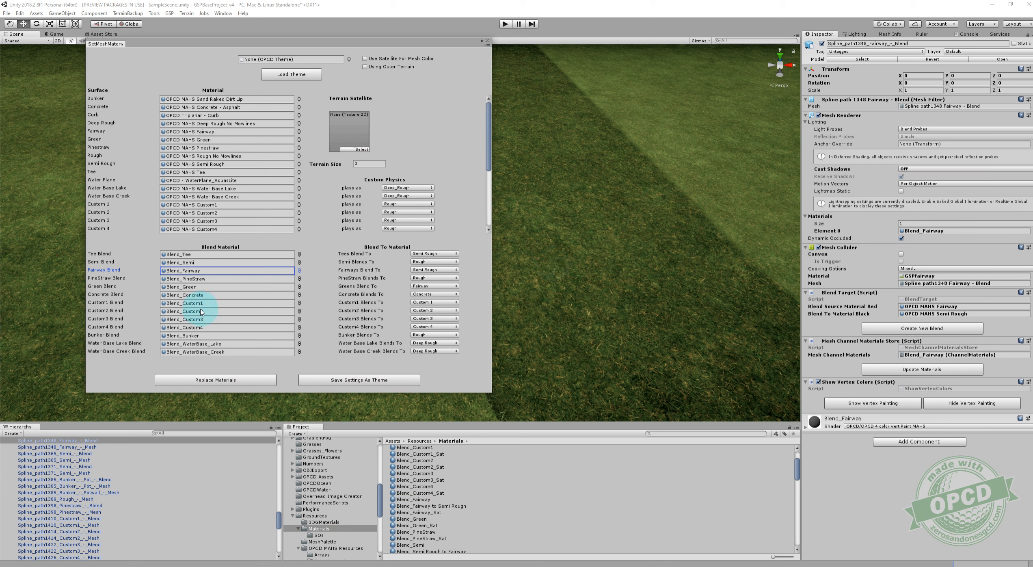
click(189, 263)
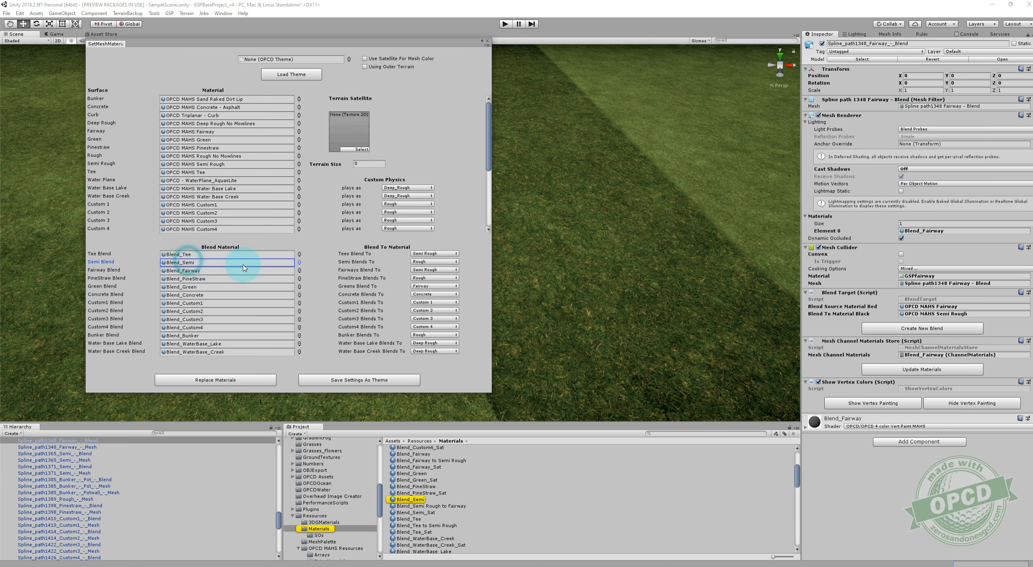
click(488, 41)
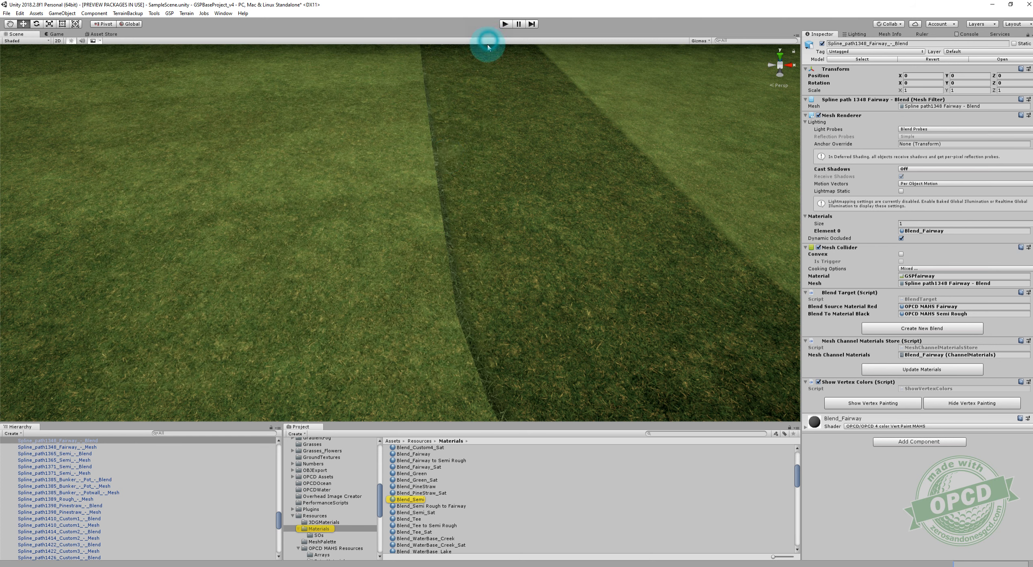
Inspect the semi rough's outer blend mesh from afar and up close, toggling its vertex painting on and off.
click(452, 245)
key(f)
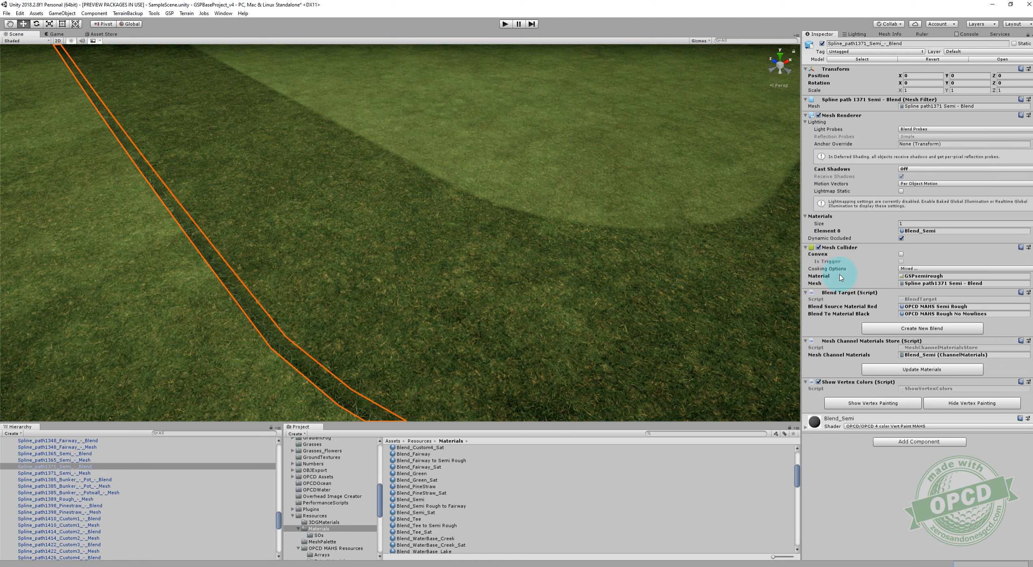
key(f)
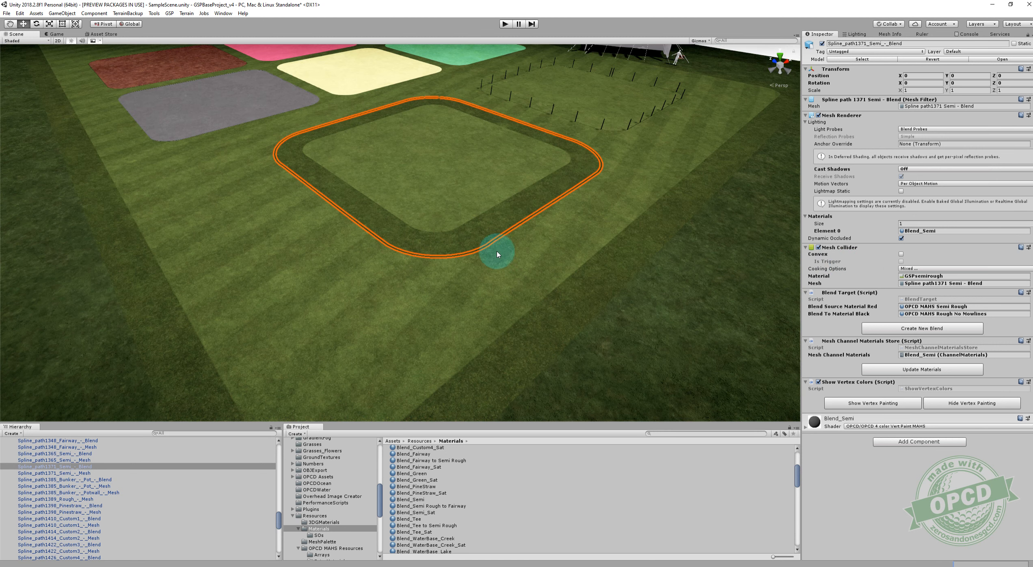
scroll(537, 204, up, 5)
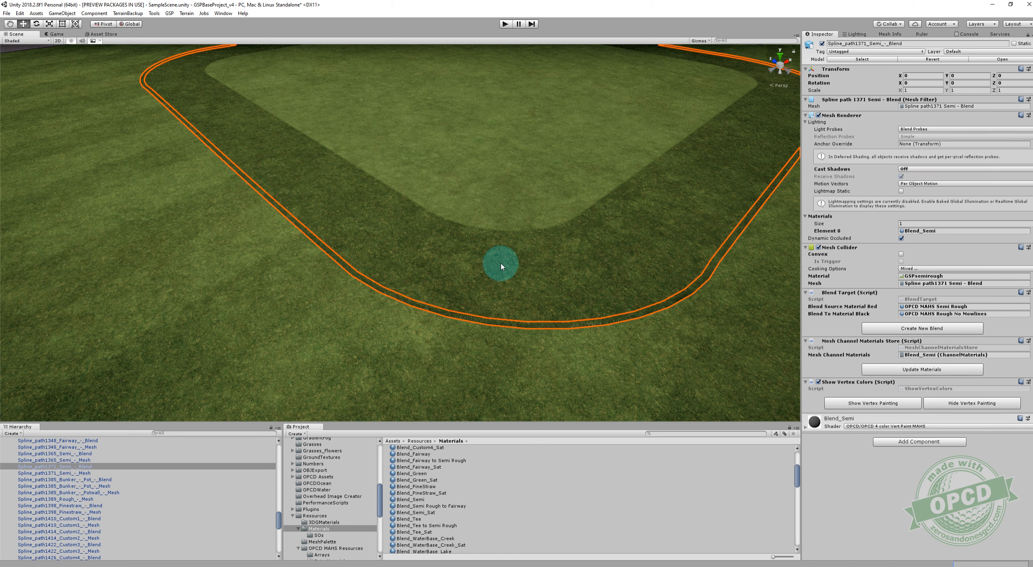
scroll(483, 260, up, 5)
mouse_move(444, 259)
right_down()
mouse_move(396, 248)
mouse_move(675, 316)
mouse_move(744, 314)
right_up()
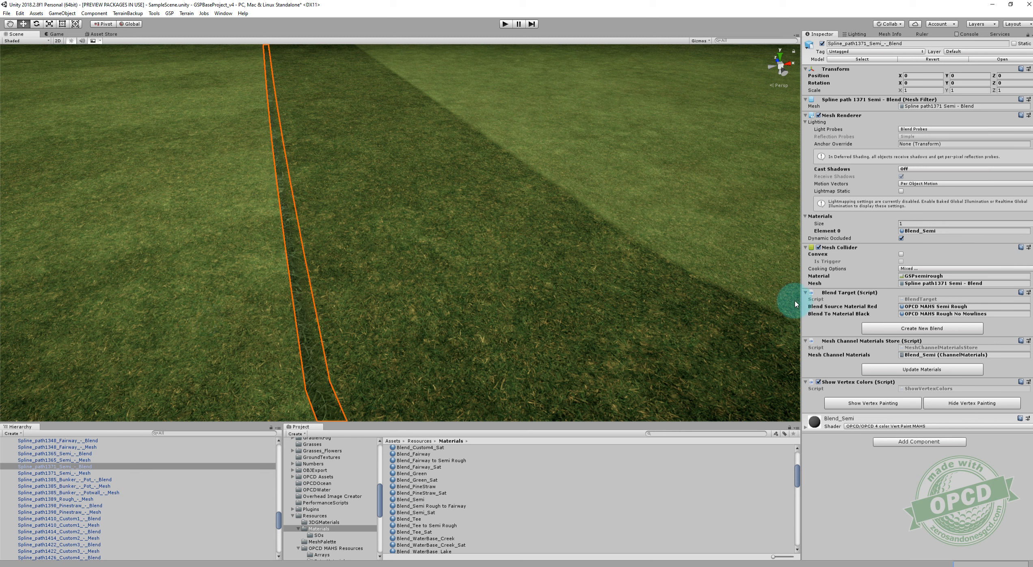
click(856, 402)
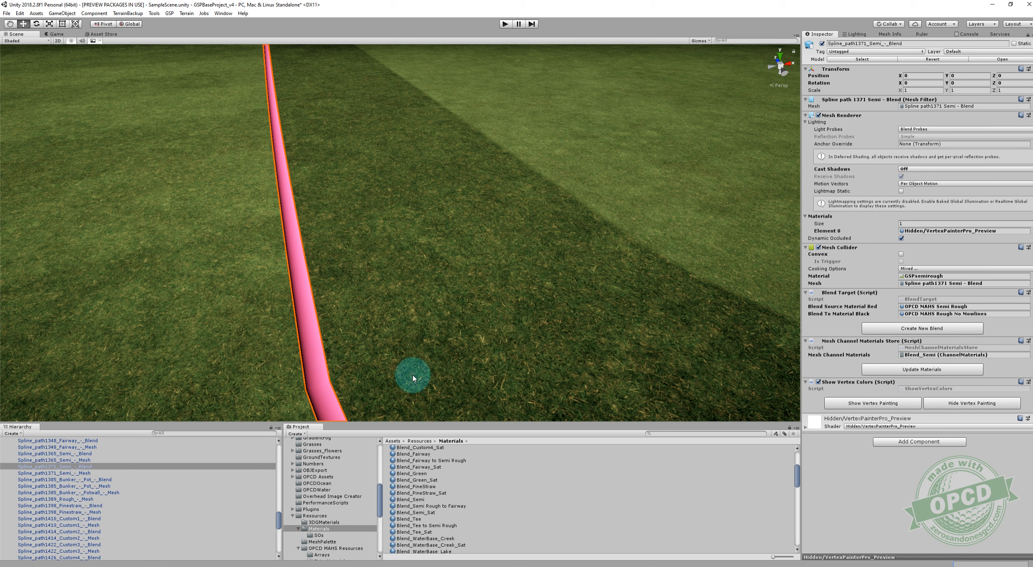
click(955, 403)
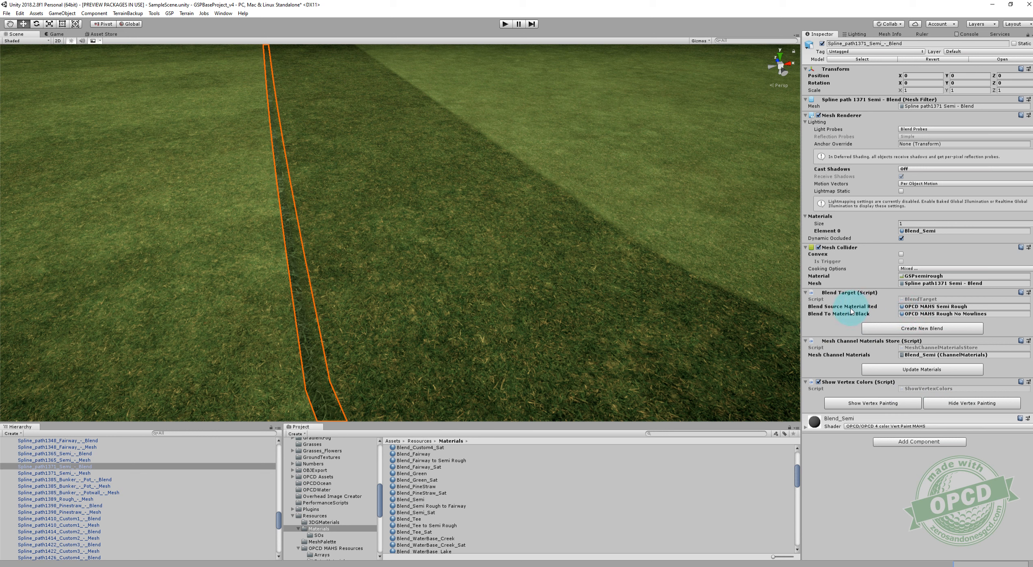
Set the semi rough blend's Blend To Material Black to OPCD MAHS Fairway and create a new blend.
click(908, 315)
scroll(479, 490, up, 3)
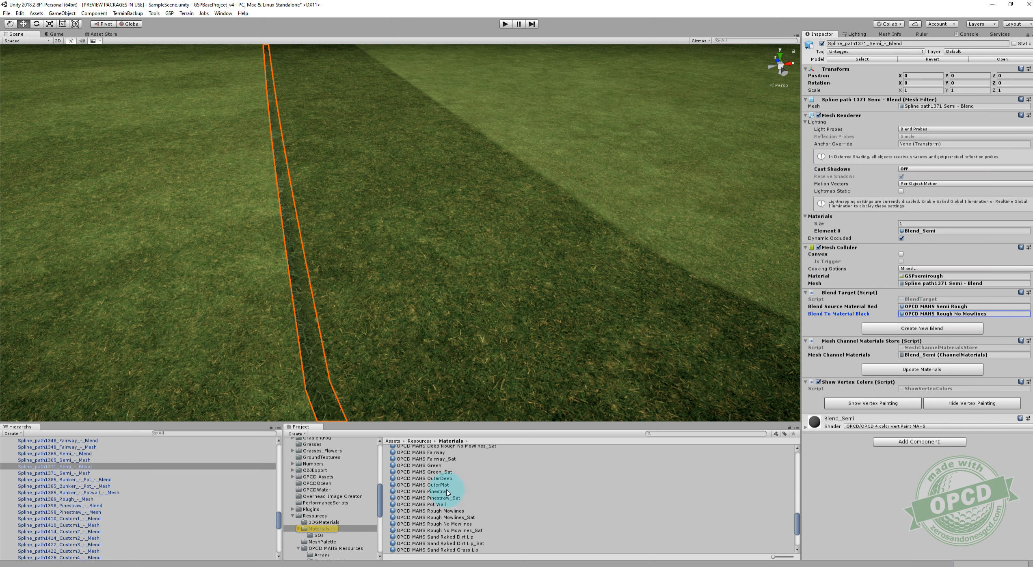
scroll(447, 492, up, 3)
drag(444, 483, 908, 318)
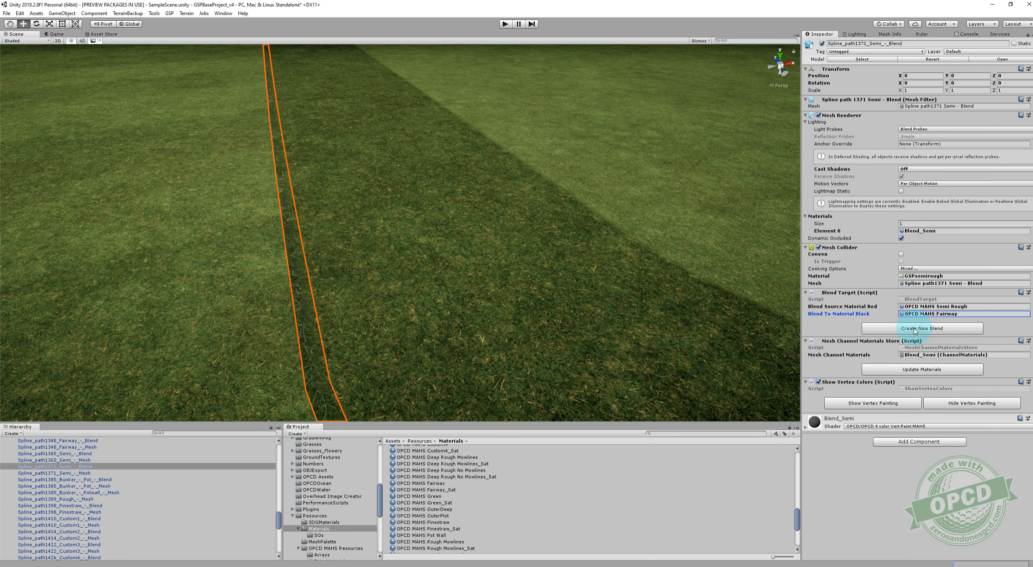
click(914, 331)
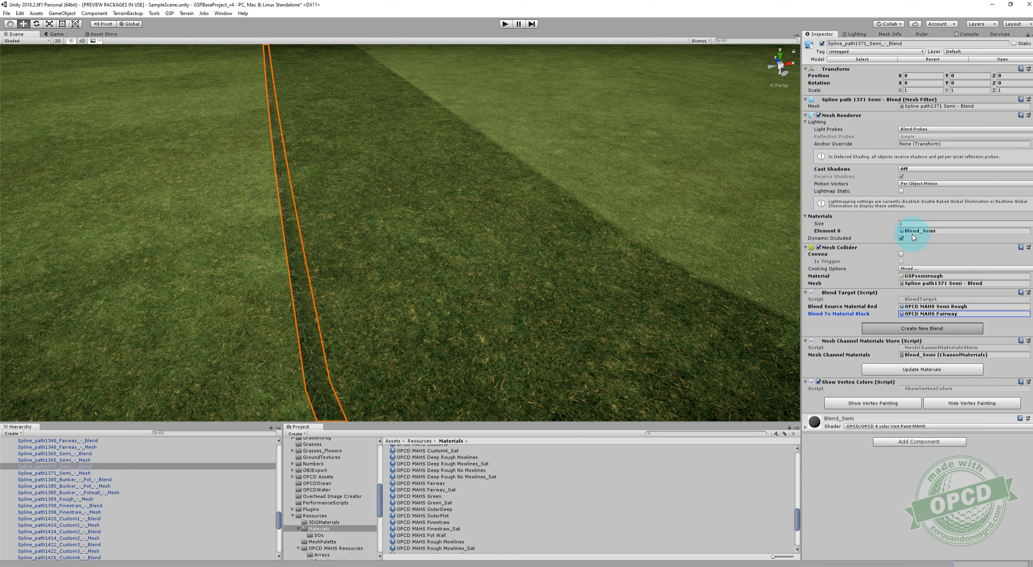
Examine the new semi rough to fairway blend up close and from afar, and locate its assigned material in the project.
right_drag(634, 247, 611, 154)
click(588, 225)
right_drag(588, 228, 579, 309)
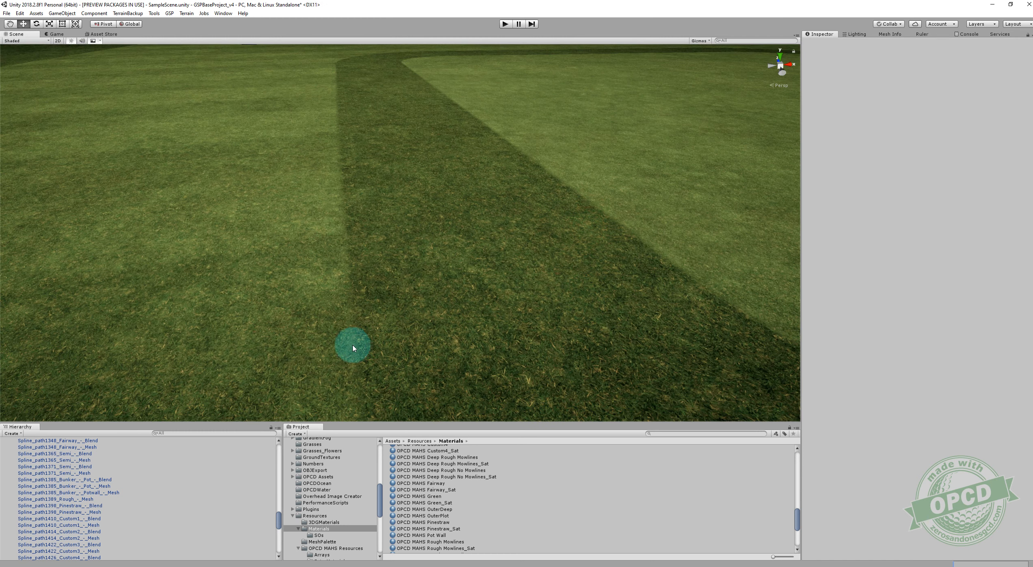
scroll(357, 344, down, 8)
middle_drag(519, 277, 472, 281)
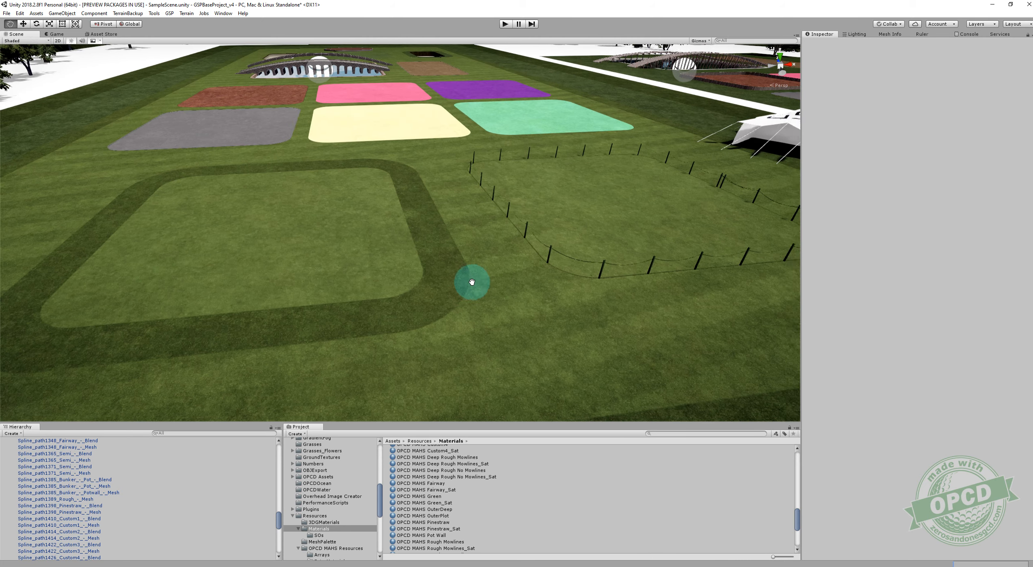
scroll(459, 290, up, 3)
click(450, 302)
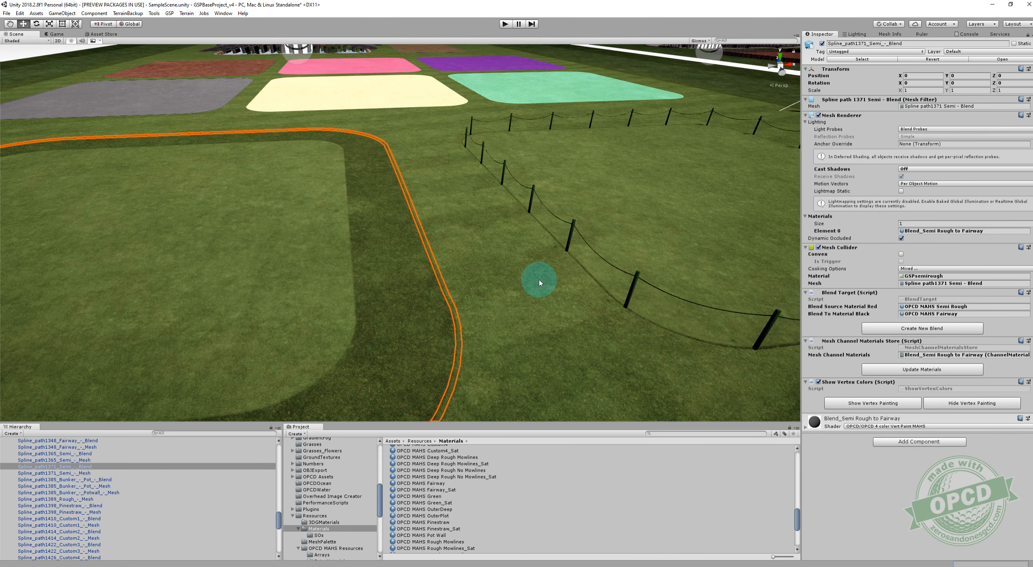
scroll(527, 292, down, 5)
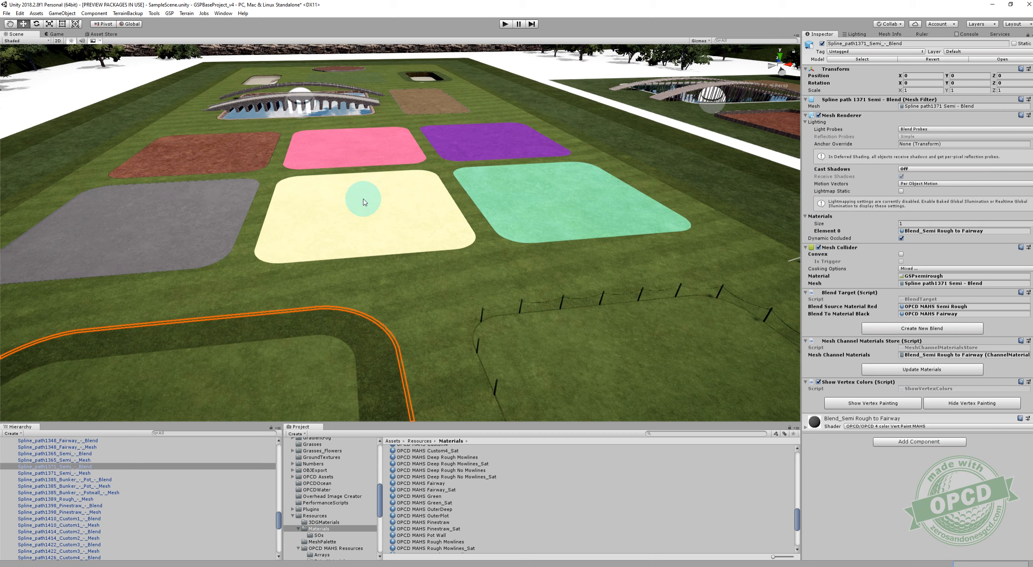
scroll(486, 265, up, 3)
middle_drag(486, 265, 490, 193)
click(912, 231)
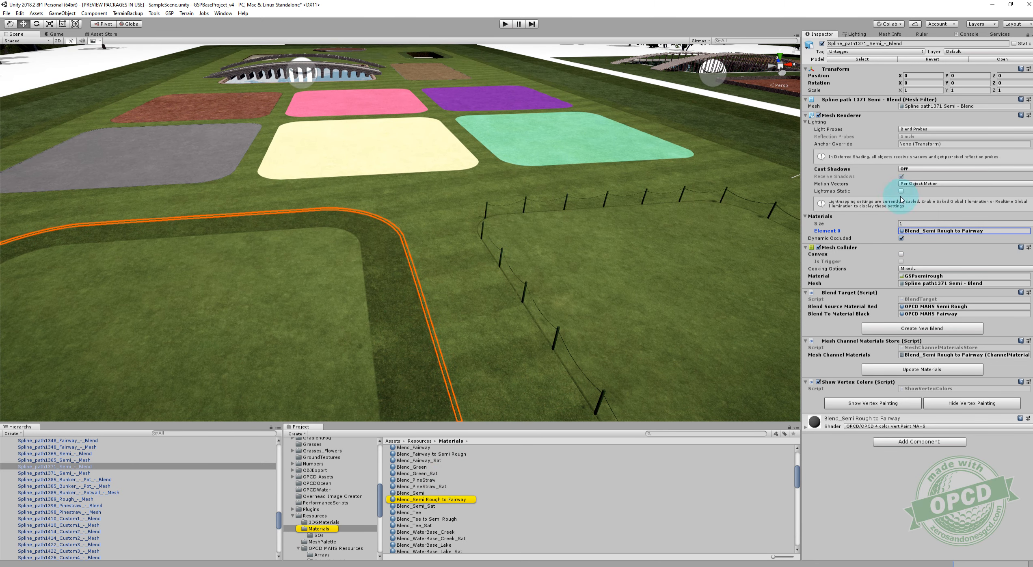
Examine the recolored fairway and its transitions to the surrounding grass from several distances and angles.
right_drag(750, 246, 700, 243)
mouse_move(618, 246)
right_down()
mouse_move(613, 176)
mouse_move(605, 253)
right_up()
click(598, 176)
right_drag(578, 294, 396, 243)
scroll(650, 291, down, 5)
scroll(651, 291, up, 2)
key(w)
middle_drag(396, 243, 406, 240)
right_drag(468, 242, 444, 243)
key(a)
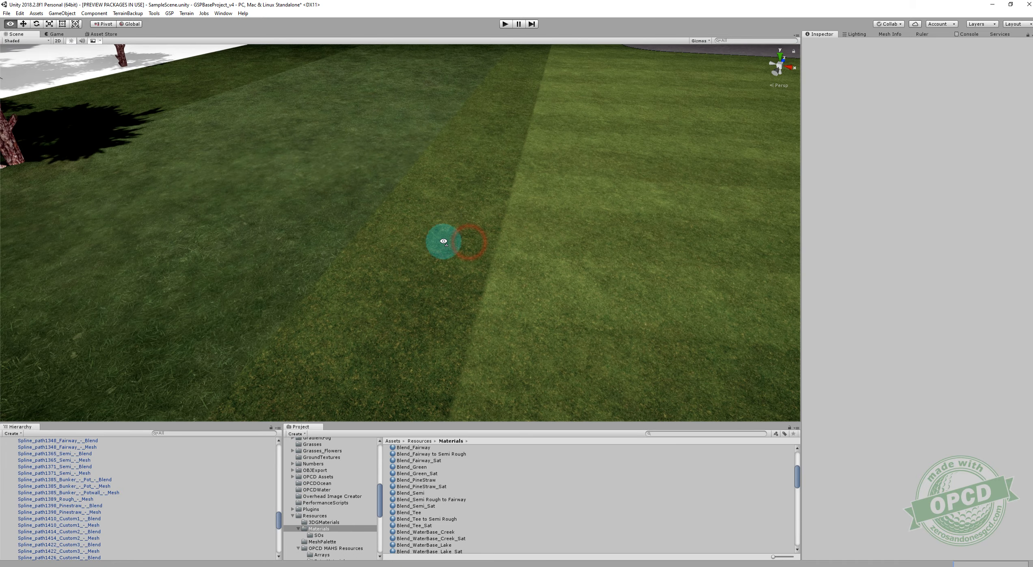
Select the rough mesh beside the fairway and set its Red Overall Color to swatch BCB960 with a strength of 0.9.
click(445, 245)
right_drag(591, 261, 727, 209)
key(w)
right_drag(507, 192, 470, 178)
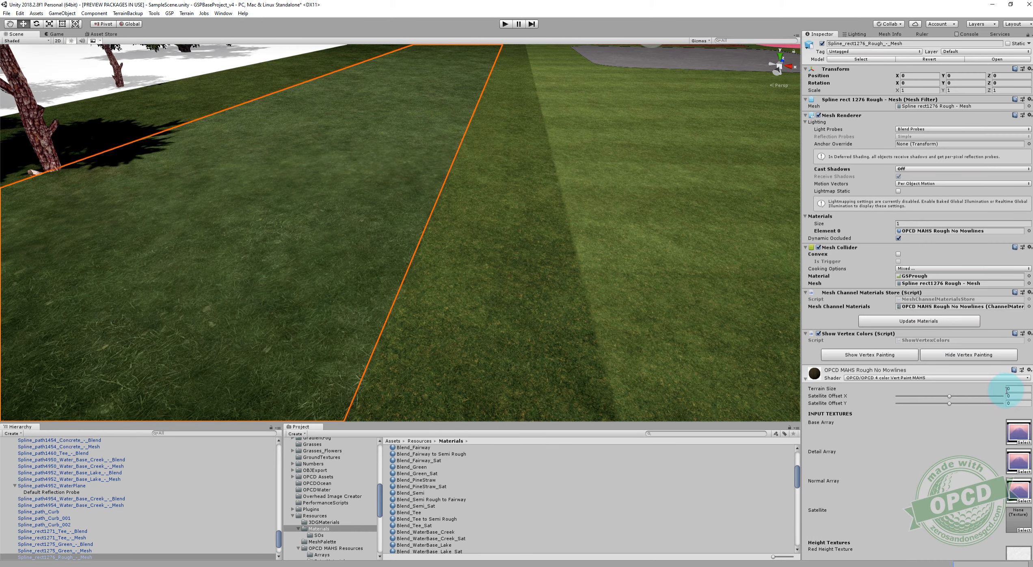
scroll(1002, 391, down, 20)
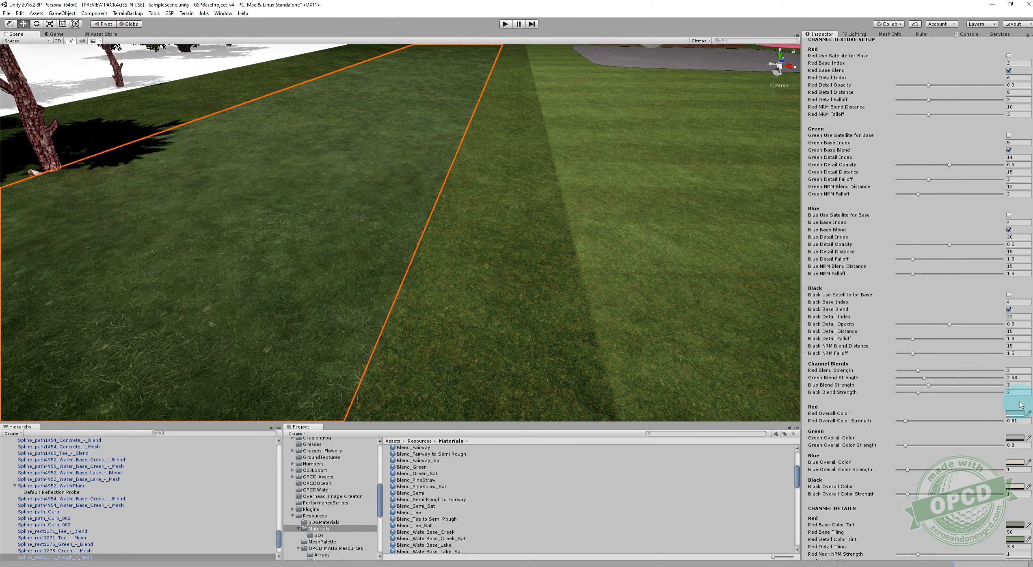
click(1021, 414)
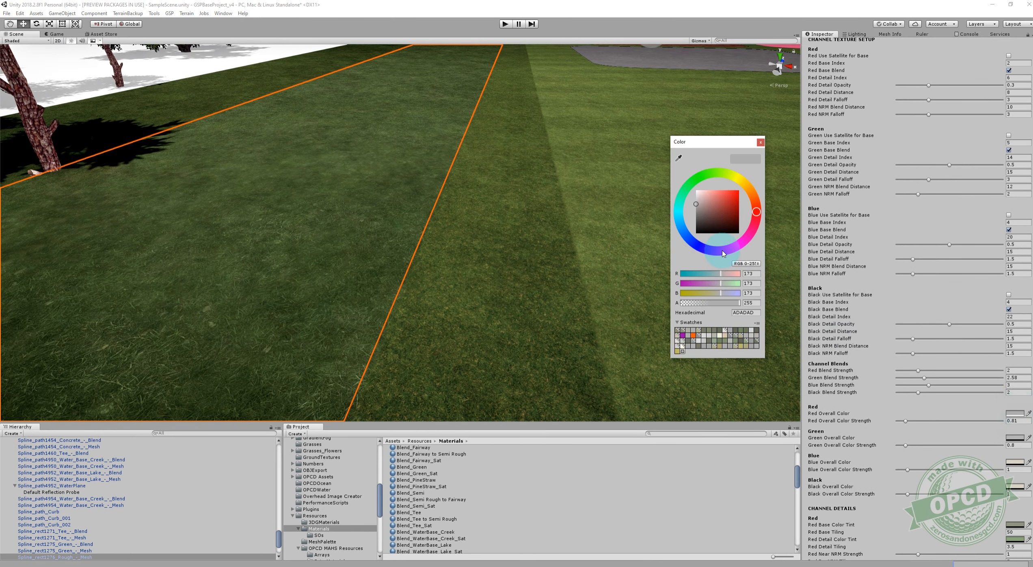
click(682, 352)
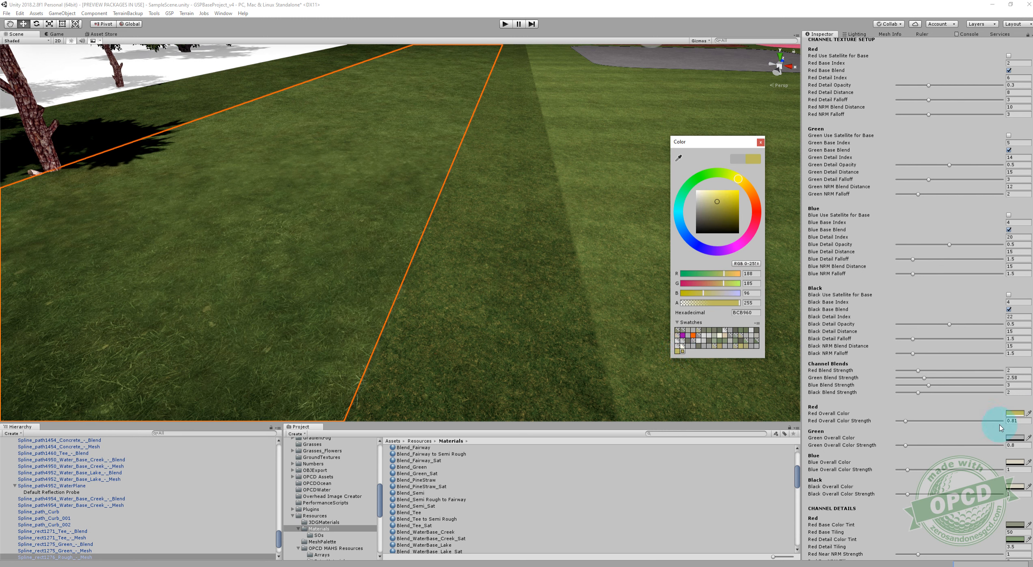
click(1015, 422)
text(.9)
Examine the recolored rough against the fairway, semi rough and tee from an elevated view.
right_drag(588, 208, 655, 241)
click(591, 128)
middle_drag(654, 241, 659, 240)
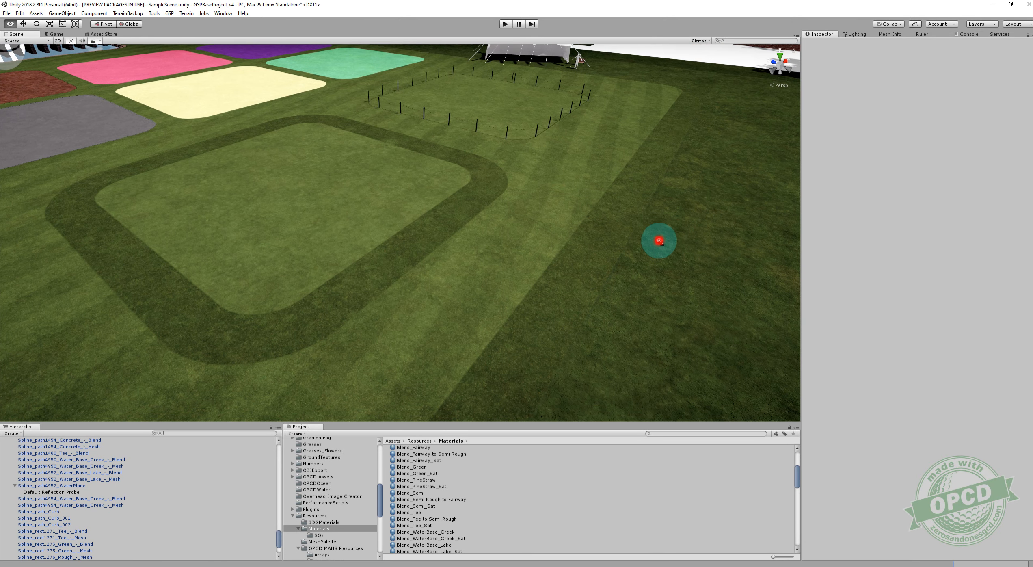
right_drag(659, 240, 636, 239)
scroll(725, 266, down, 5)
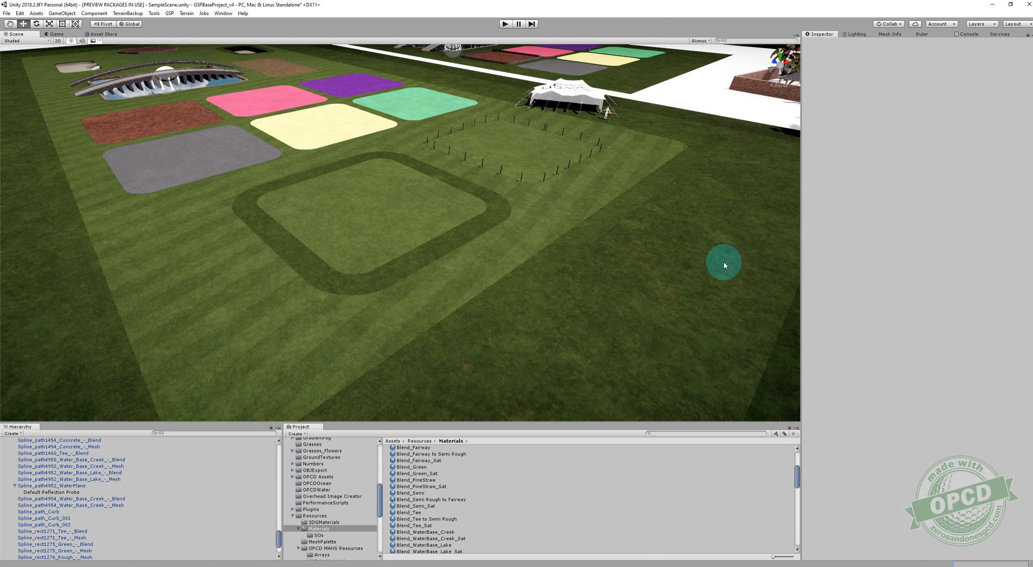